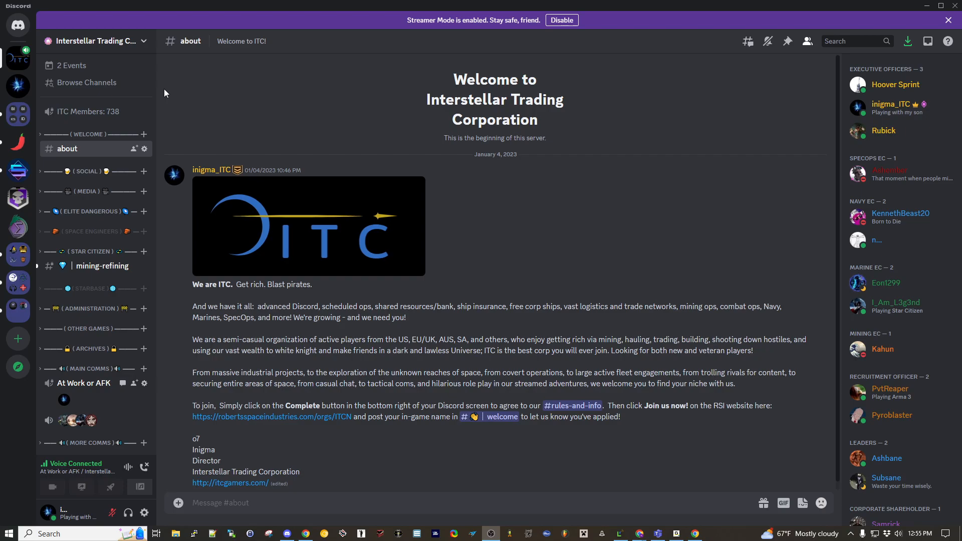
# - View the server's events list, and open the citizen-operations channel in the Star Citizen category
pyautogui.click(88, 66)
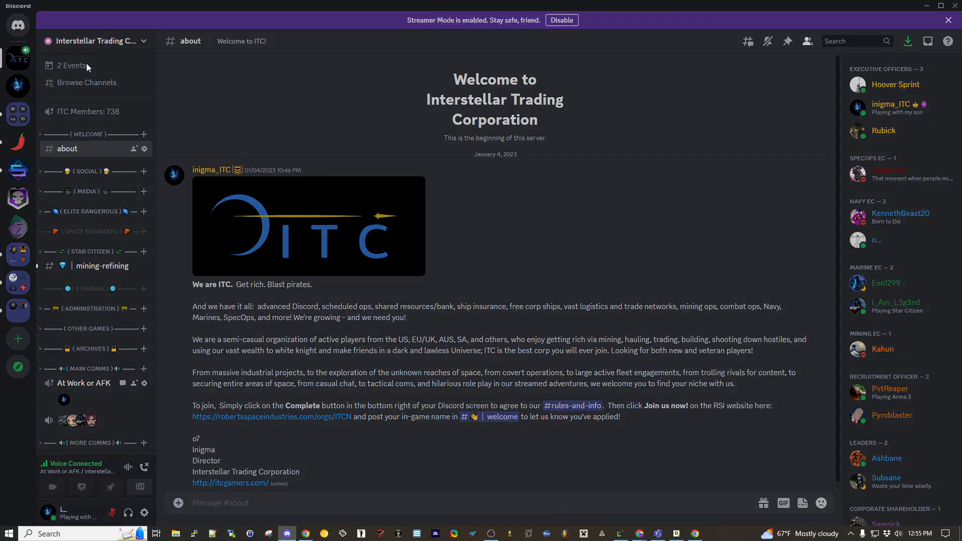
pyautogui.click(616, 140)
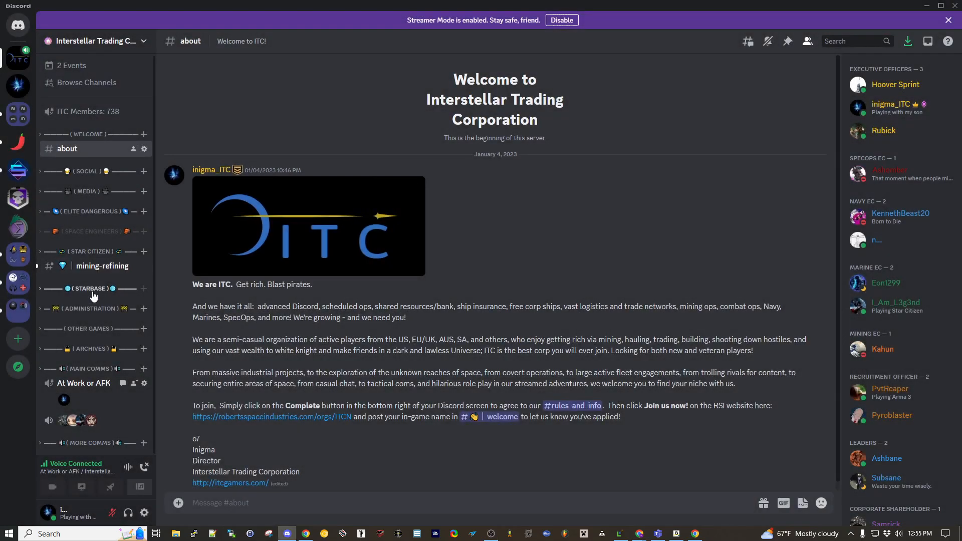
pyautogui.click(93, 251)
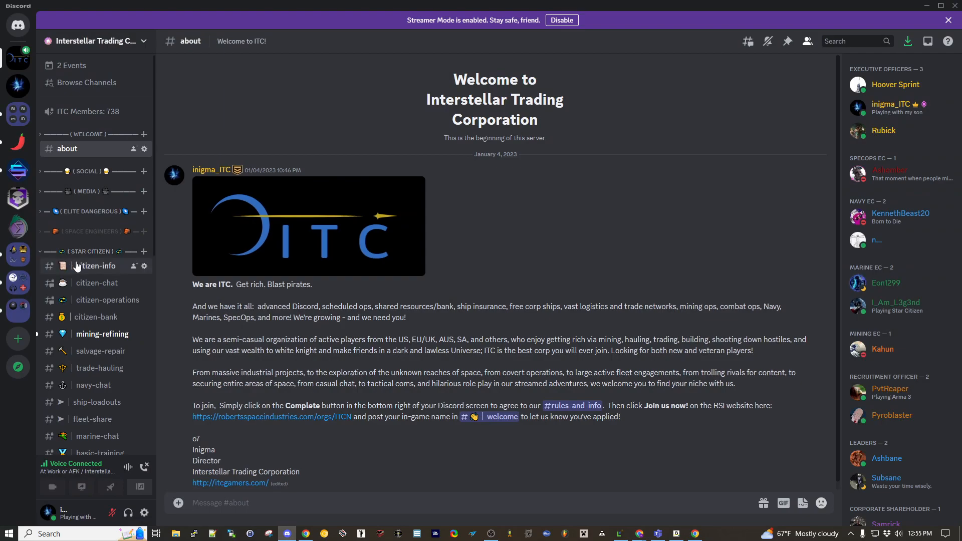
pyautogui.click(101, 300)
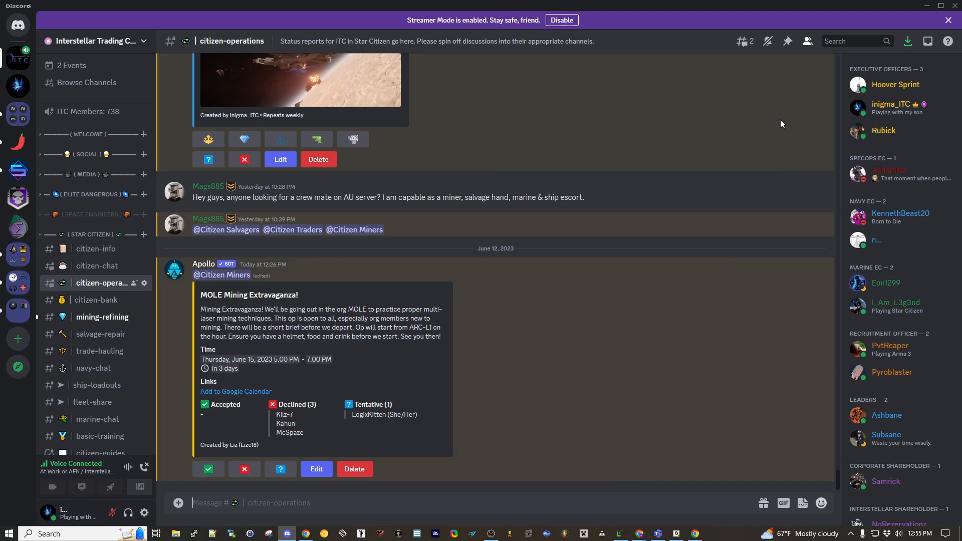
# - Review the channel's pinned messages on how to create an event, and collapse the Star Citizen category
pyautogui.click(787, 43)
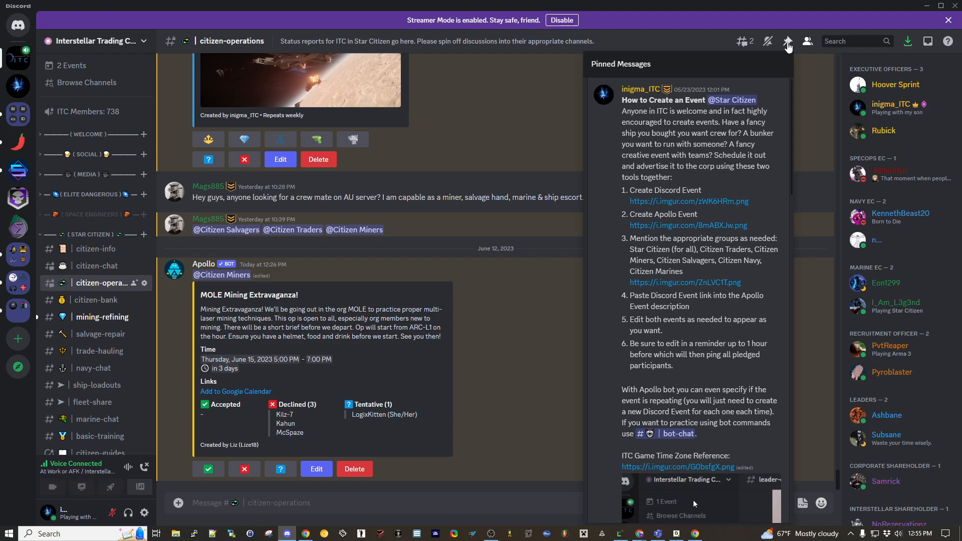
pyautogui.click(788, 43)
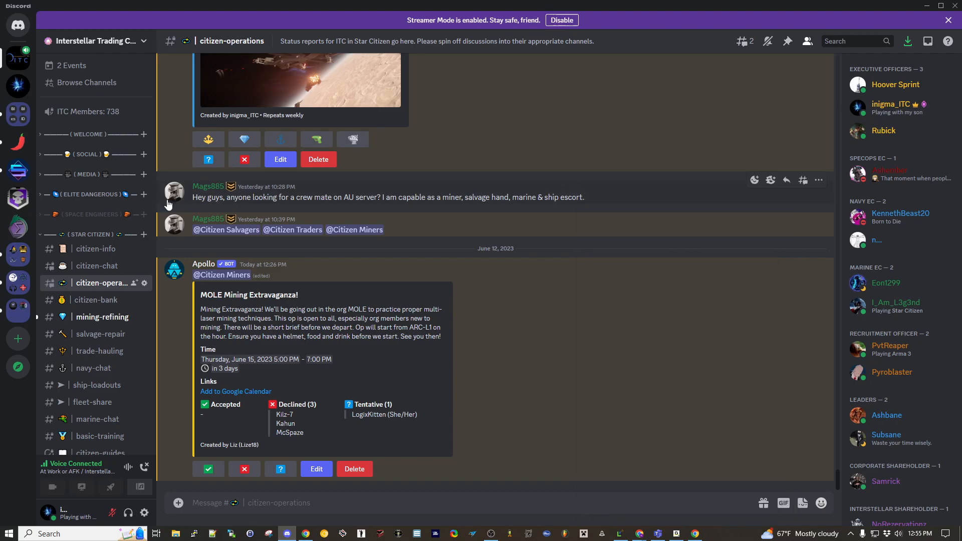
pyautogui.click(95, 235)
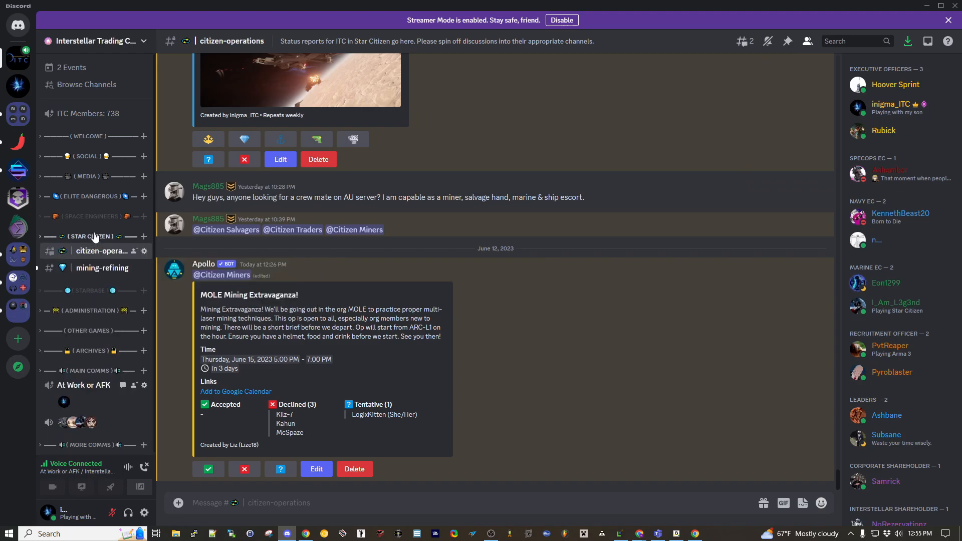
# - Start creating a new server event with Somewhere Else as its location type
pyautogui.click(79, 69)
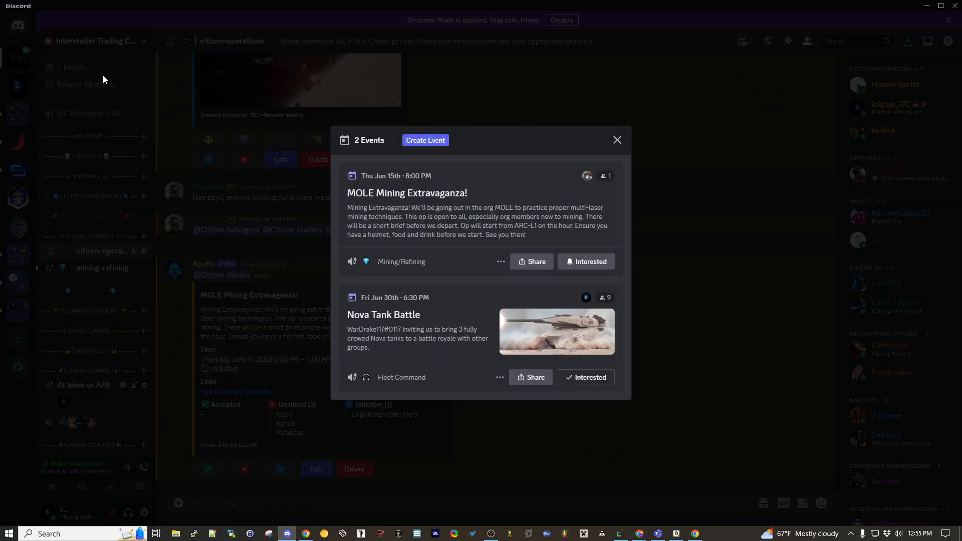
pyautogui.click(425, 141)
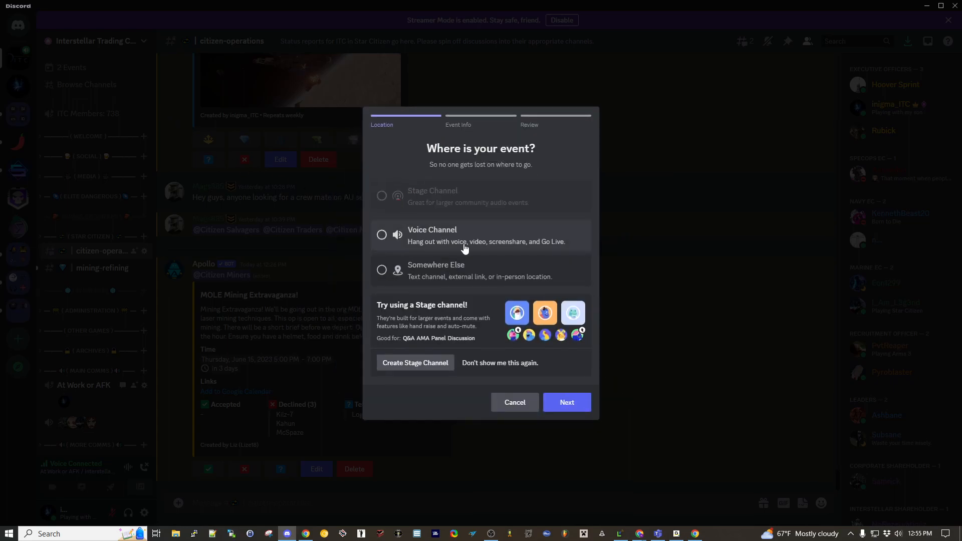
pyautogui.click(434, 272)
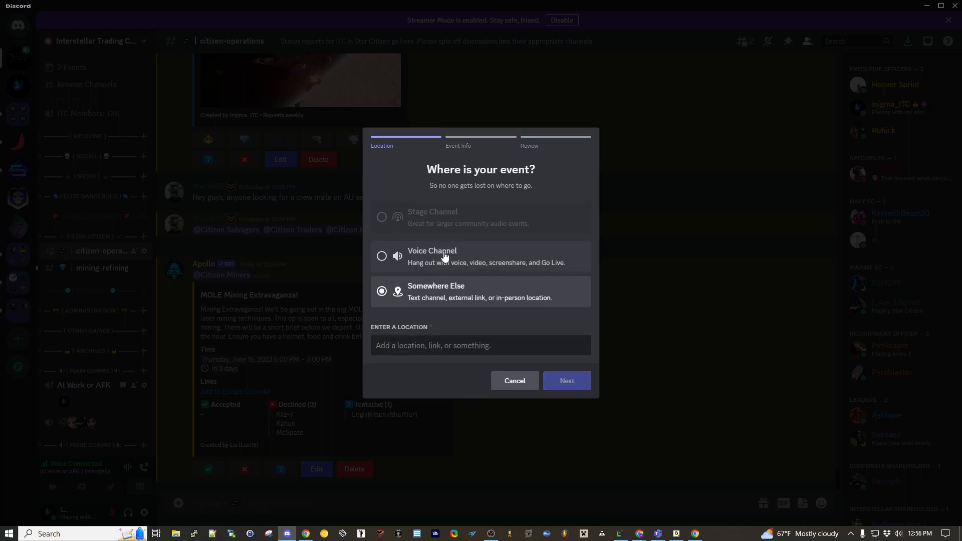
# - Try Voice Channel as the event's location type and browse the channels offered for it
pyautogui.click(445, 254)
pyautogui.click(449, 300)
pyautogui.scroll(-5, 493, 370)
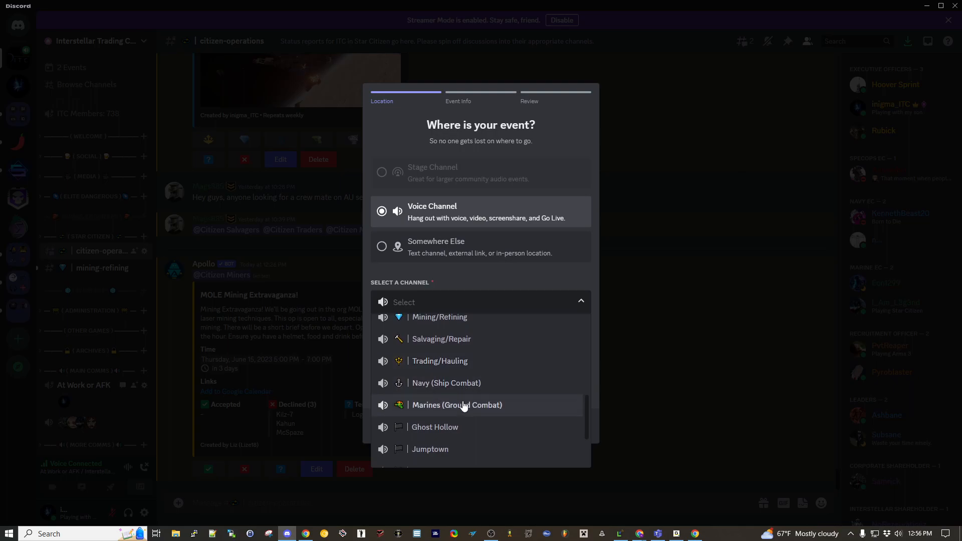
pyautogui.scroll(-1, 462, 404)
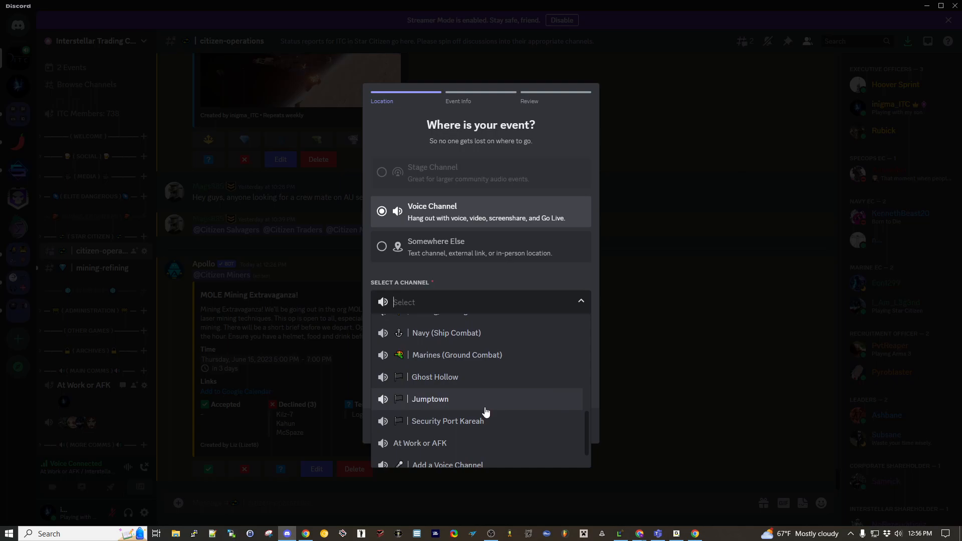
pyautogui.click(441, 301)
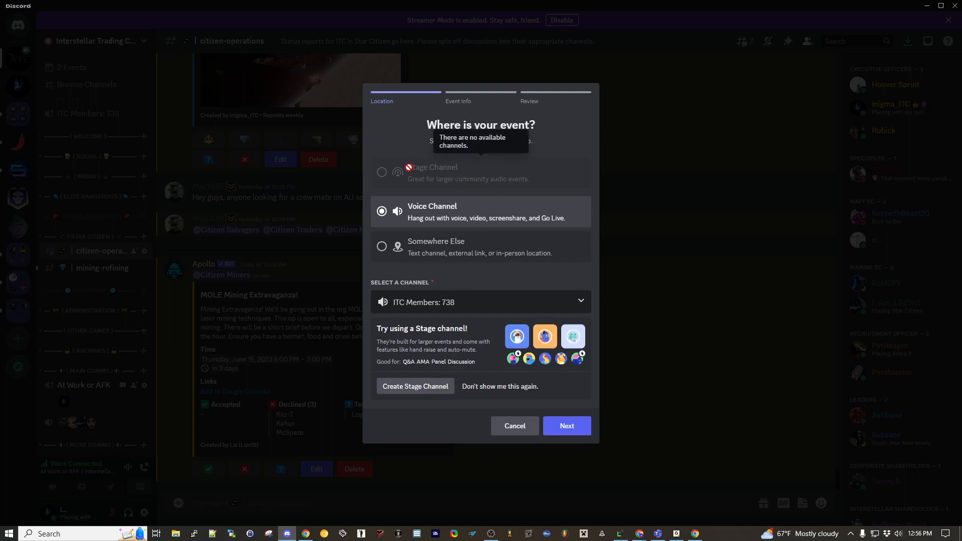
# - Set the event location to Somewhere Else, entering the host's name followed by "Mining Op", and continue to the event details
pyautogui.click(439, 253)
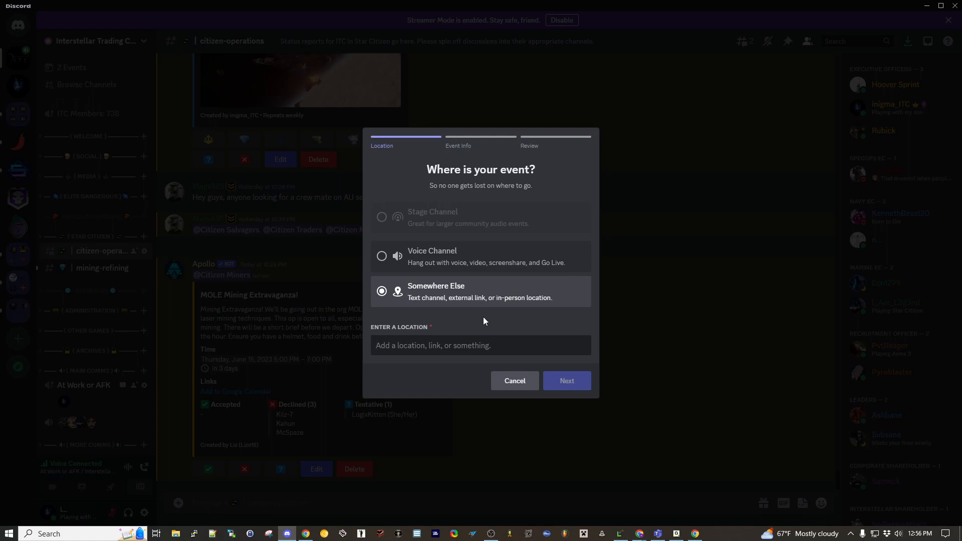
pyautogui.click(443, 347)
pyautogui.write('Right')
pyautogui.press('BackSpace')
pyautogui.press('BackSpace')
pyautogui.press('BackSpace')
pyautogui.press('BackSpace')
pyautogui.press('BackSpace')
pyautogui.write("Inigma's Mining Op")
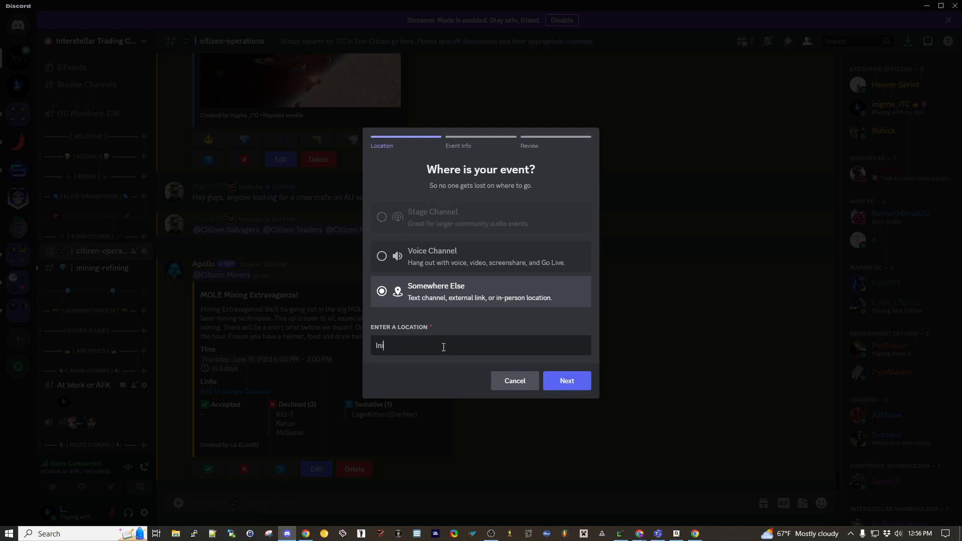
pyautogui.click(563, 375)
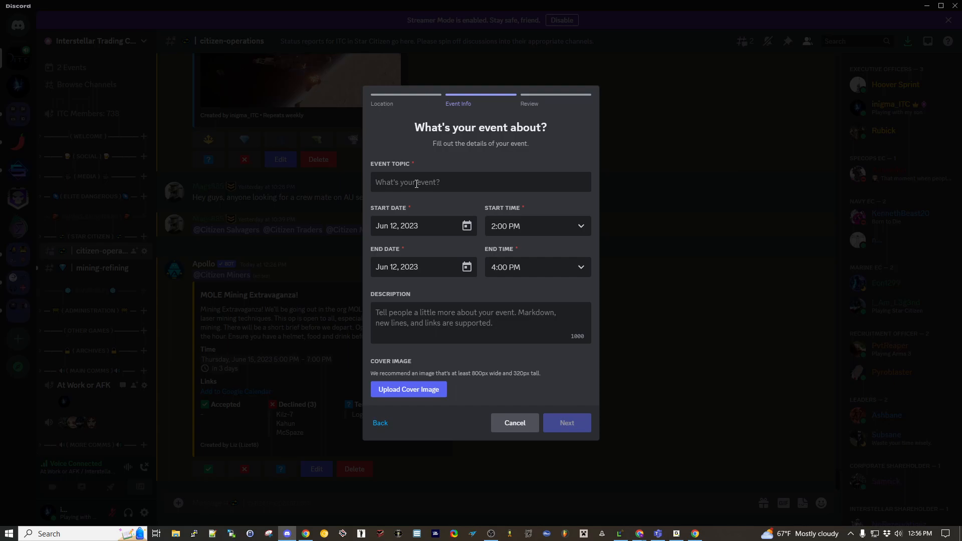
# - Enter "Mining Op" as the event topic and set its start to Jun 13, 2023 at 6:00 PM
pyautogui.click(416, 184)
pyautogui.write('Mining Op')
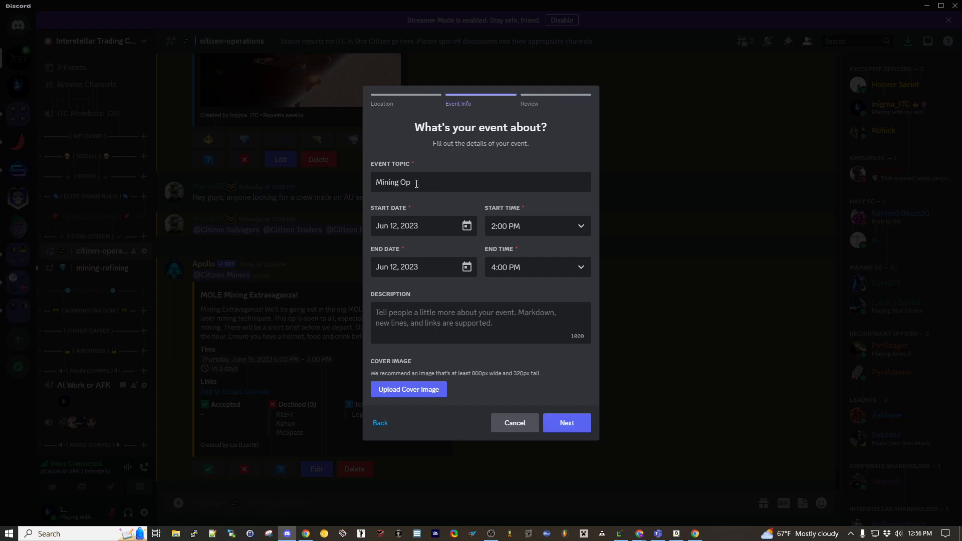
pyautogui.click(467, 225)
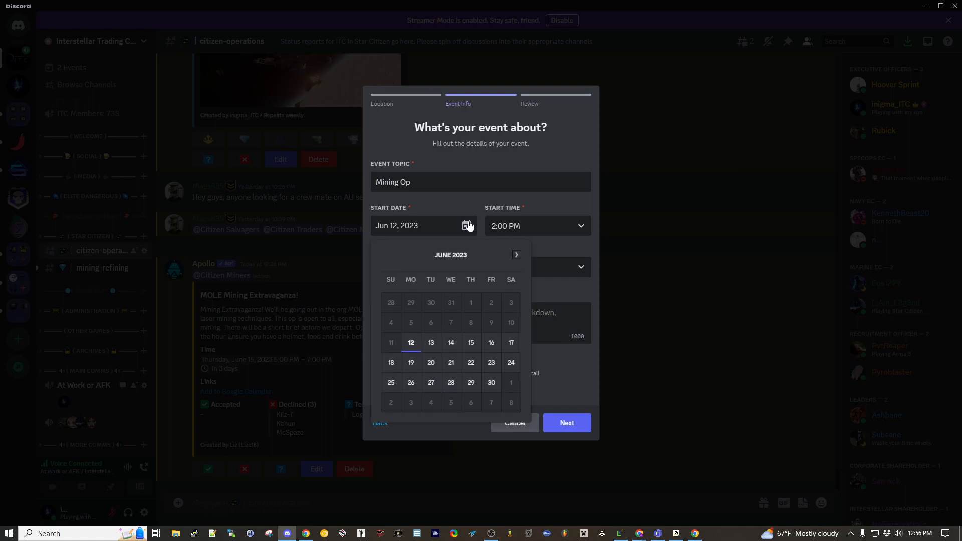
pyautogui.click(451, 342)
pyautogui.click(551, 226)
pyautogui.scroll(-5, 529, 300)
pyautogui.scroll(-5, 525, 306)
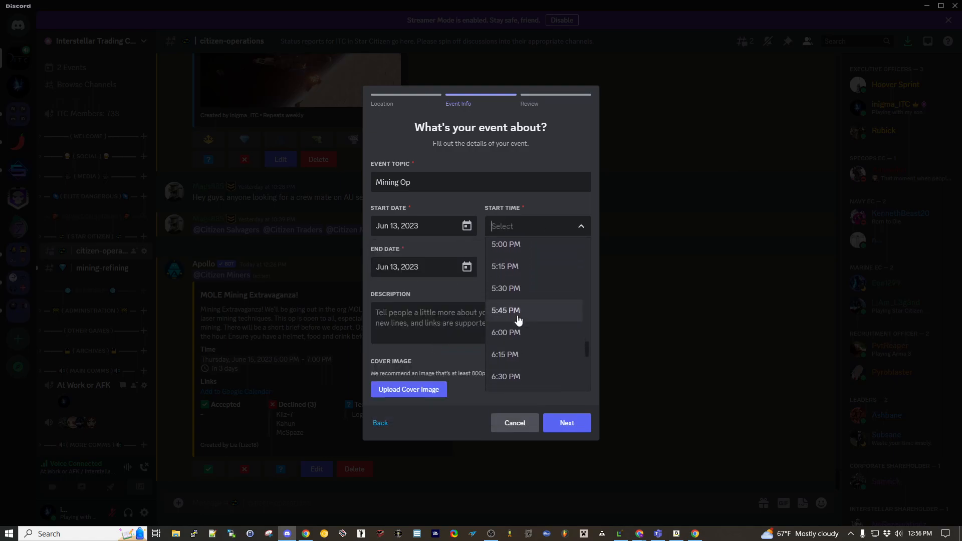
pyautogui.click(509, 331)
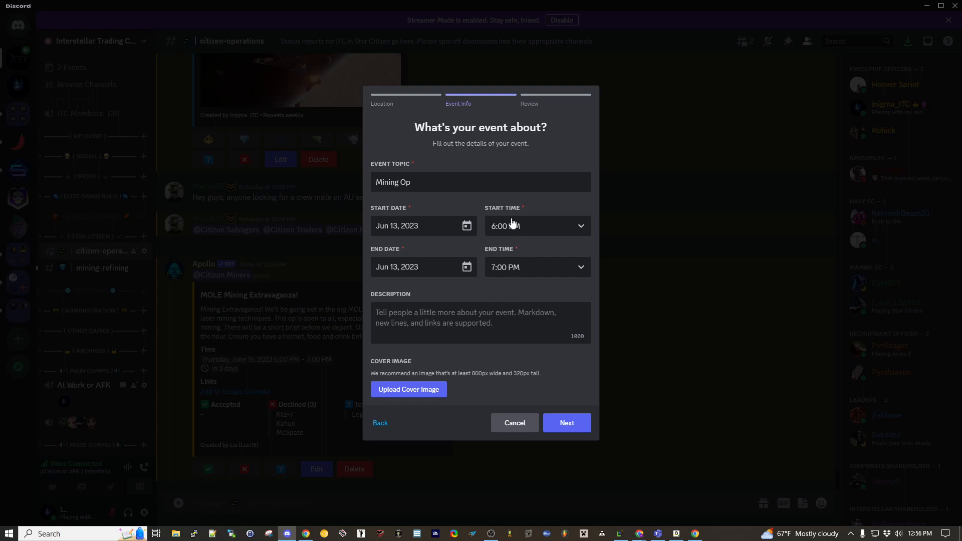
# - Set the event's end time to 8:00 PM and its description to "We go mining in my new Mole! Need crew!"
pyautogui.click(504, 268)
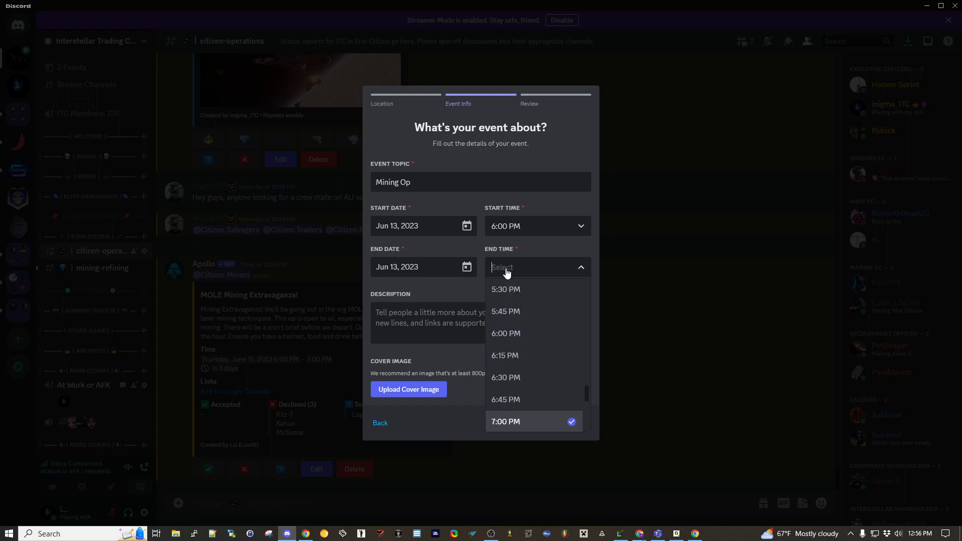
pyautogui.scroll(-1, 516, 351)
pyautogui.click(515, 409)
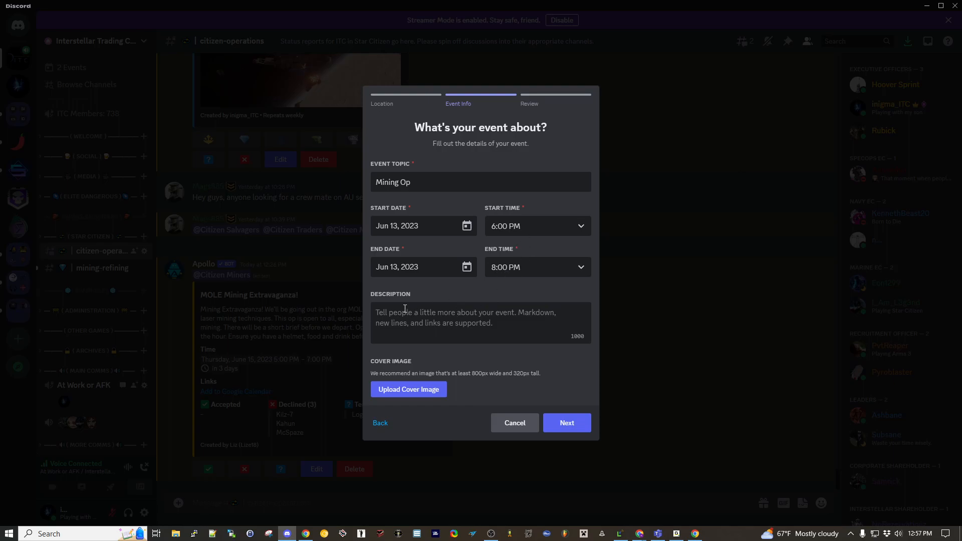
pyautogui.write('We go mining in ')
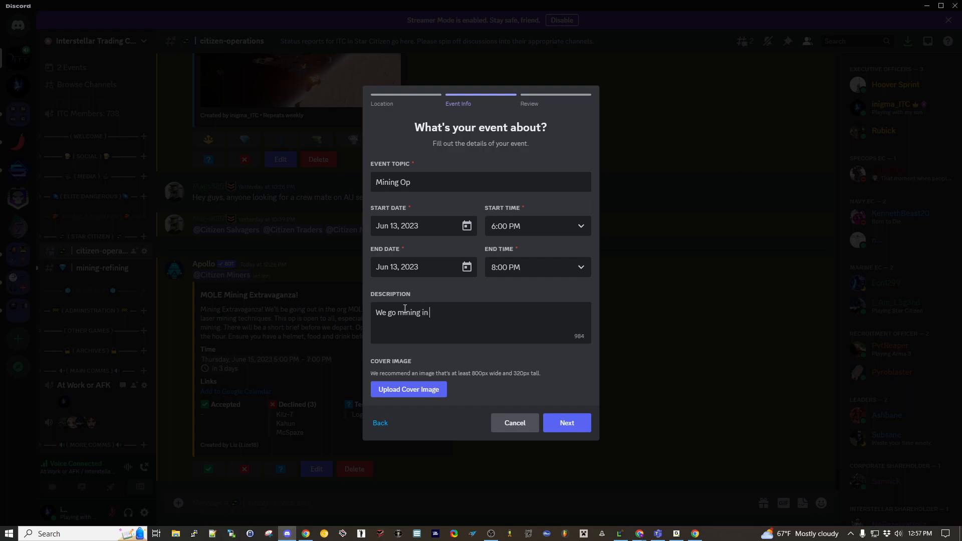
pyautogui.write('my new Mole! Need crew!')
pyautogui.click(407, 394)
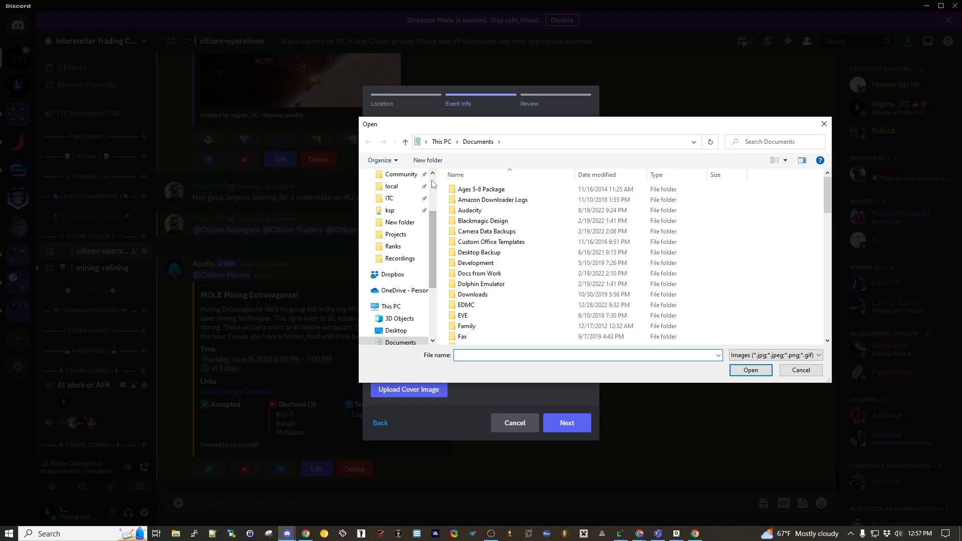
pyautogui.click(389, 197)
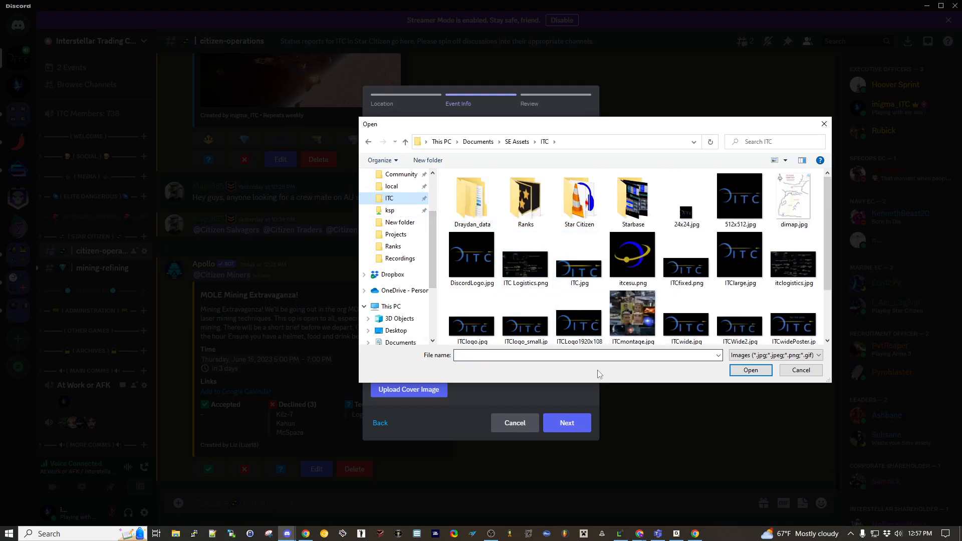
pyautogui.doubleClick(528, 206)
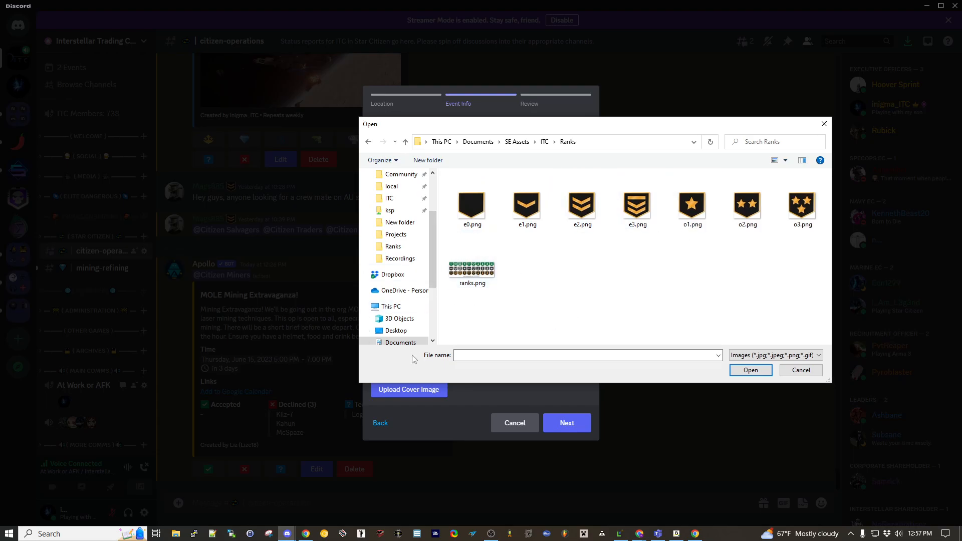
# - Switch to the Chrome browser and search Google Images for "mole miner star citizen"
pyautogui.click(696, 534)
pyautogui.click(213, 81)
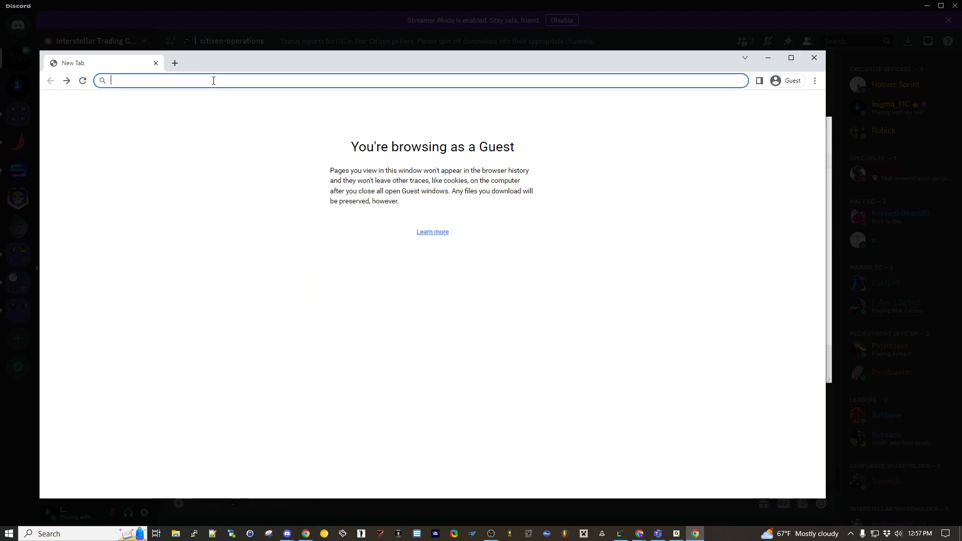
pyautogui.write('mole mining')
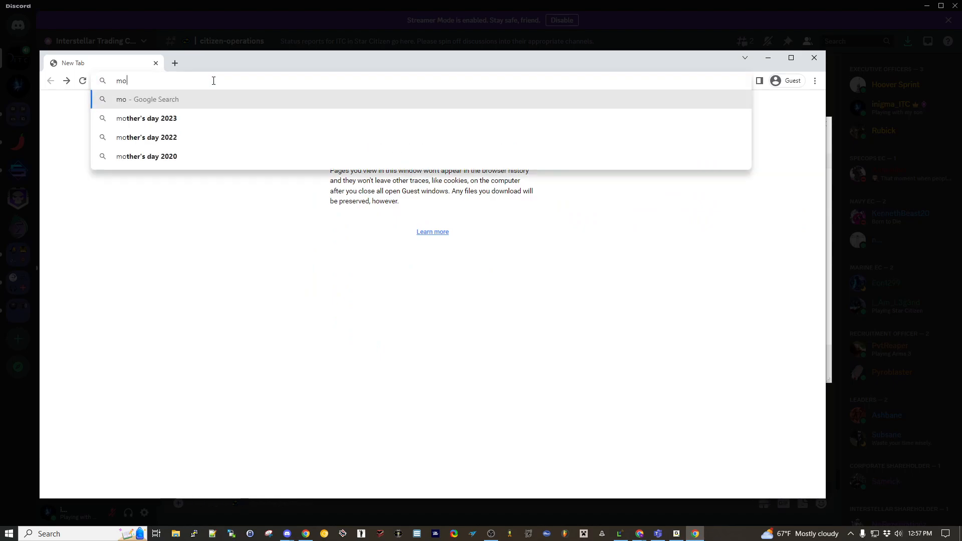
pyautogui.press('BackSpace')
pyautogui.press('BackSpace')
pyautogui.press('BackSpace')
pyautogui.press('BackSpace')
pyautogui.write('er star citizen')
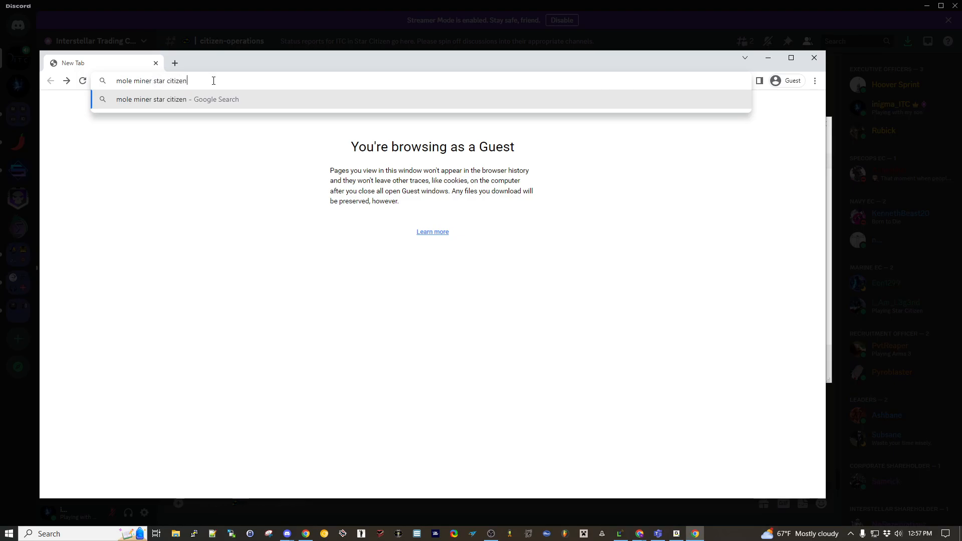
pyautogui.press('Return')
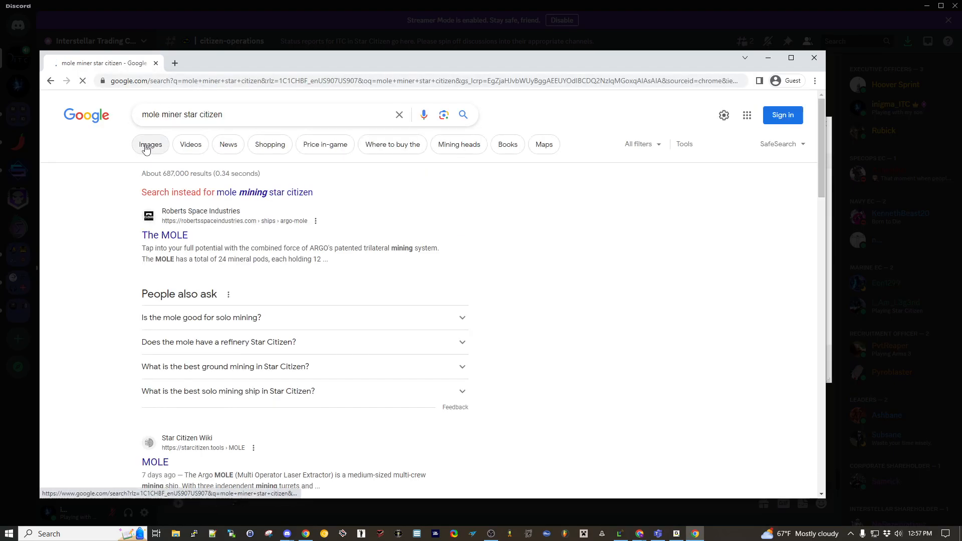
pyautogui.click(144, 147)
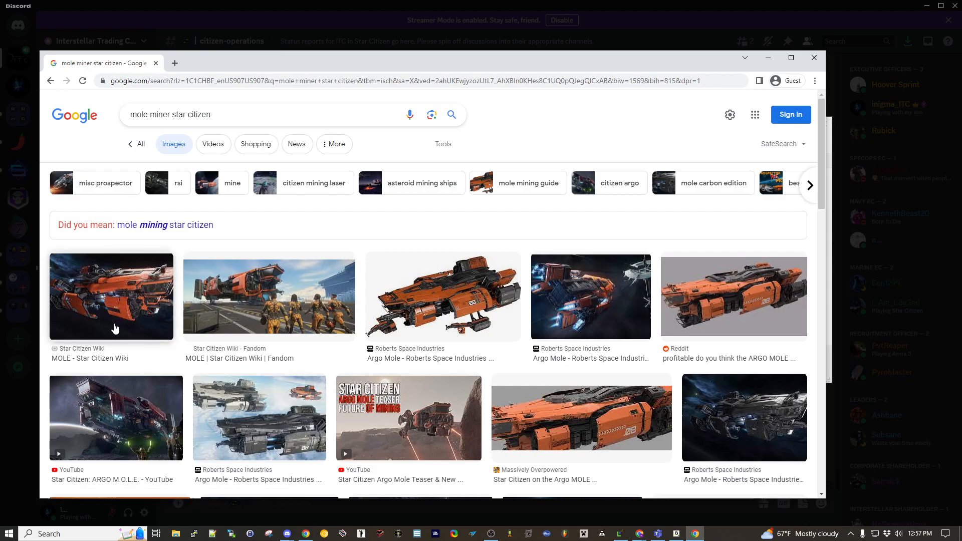
# - Copy the image address of the MOLE picture from the Star Citizen Wiki
pyautogui.click(104, 302)
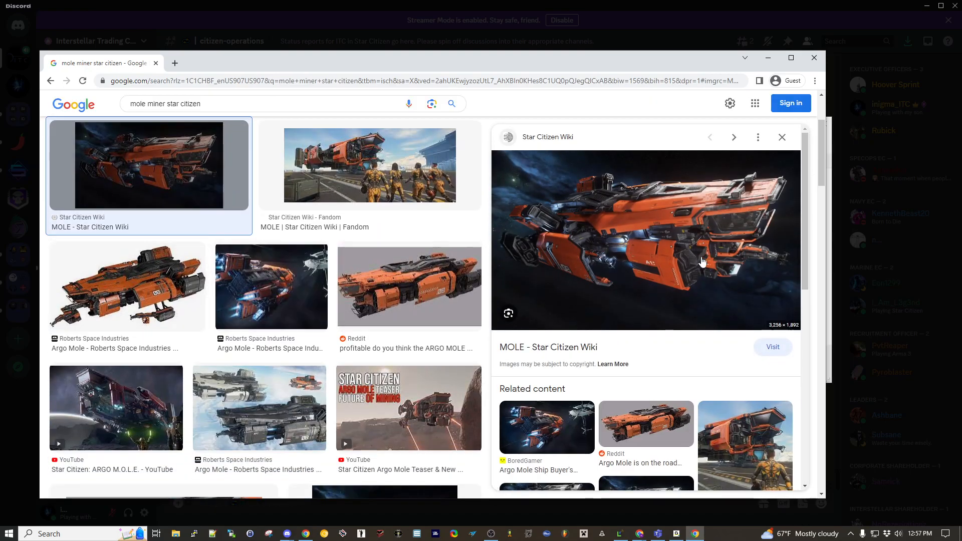
pyautogui.rightClick(642, 246)
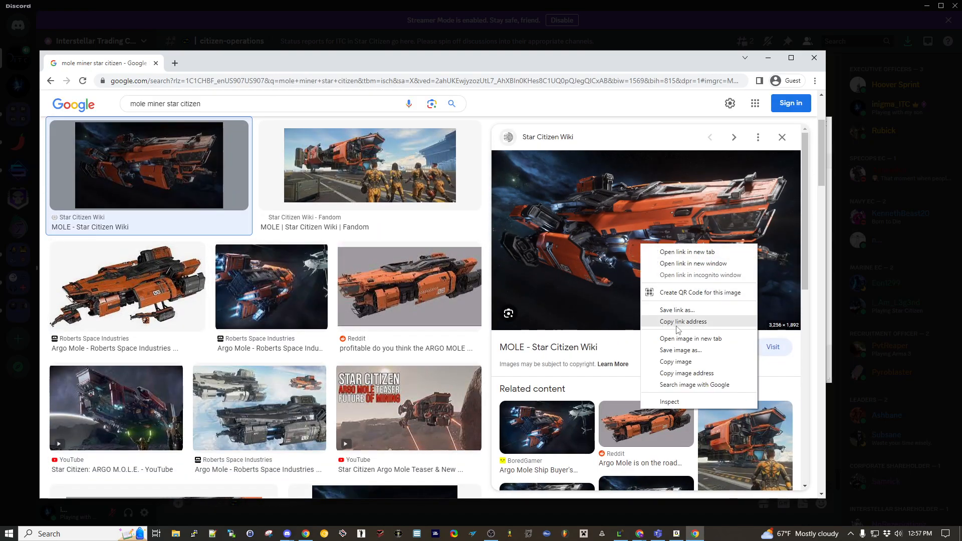
pyautogui.click(675, 375)
# - Switch back to Discord and upload the MOLE picture from the copied image address as the event's cover image, keeping the default crop
pyautogui.click(476, 27)
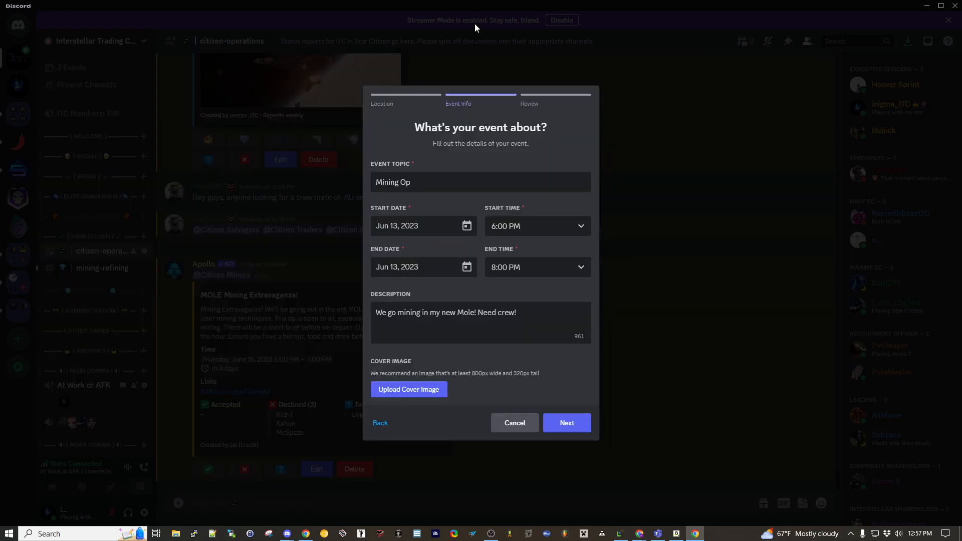
pyautogui.click(431, 389)
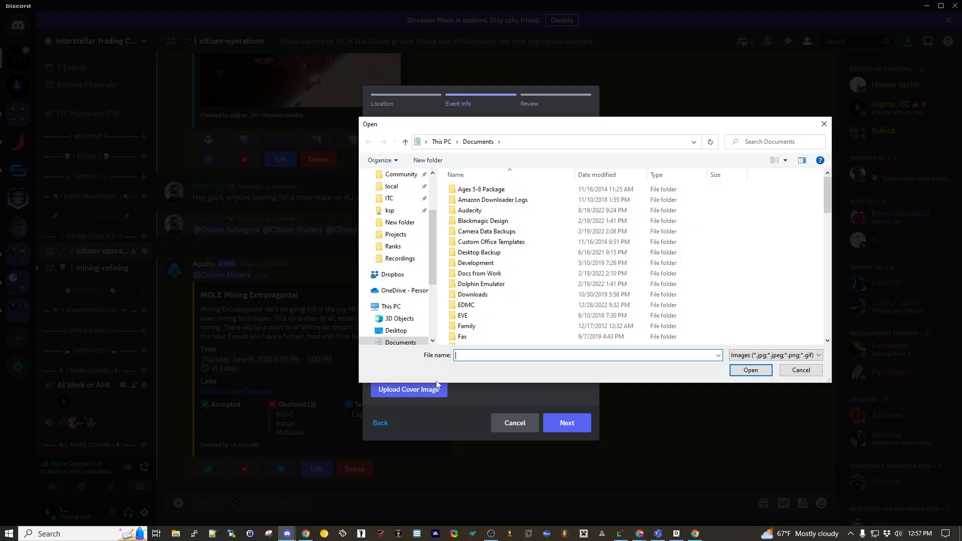
pyautogui.hotkey('ctrl', 'v')
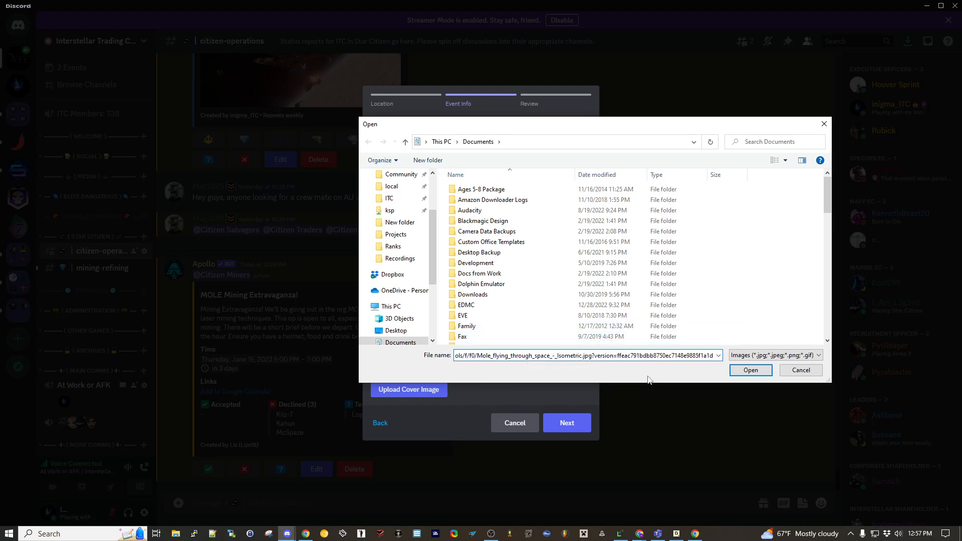
pyautogui.click(746, 371)
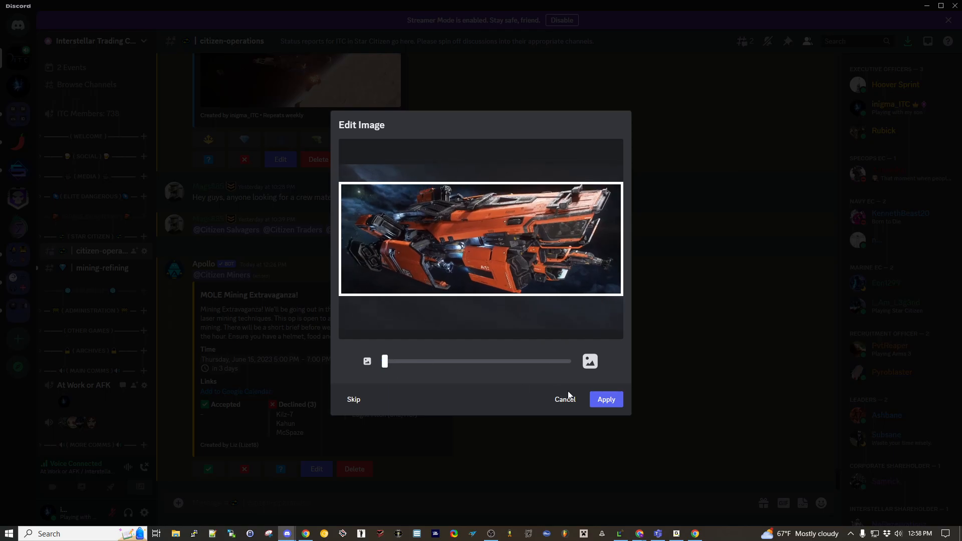
pyautogui.click(601, 399)
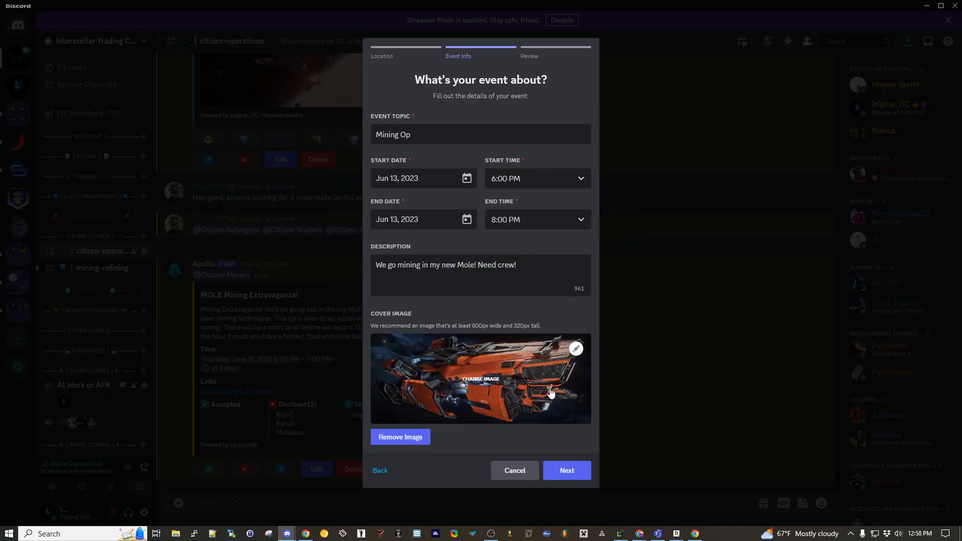
# - Finish creating the Mining Op event and copy its share link
pyautogui.click(568, 470)
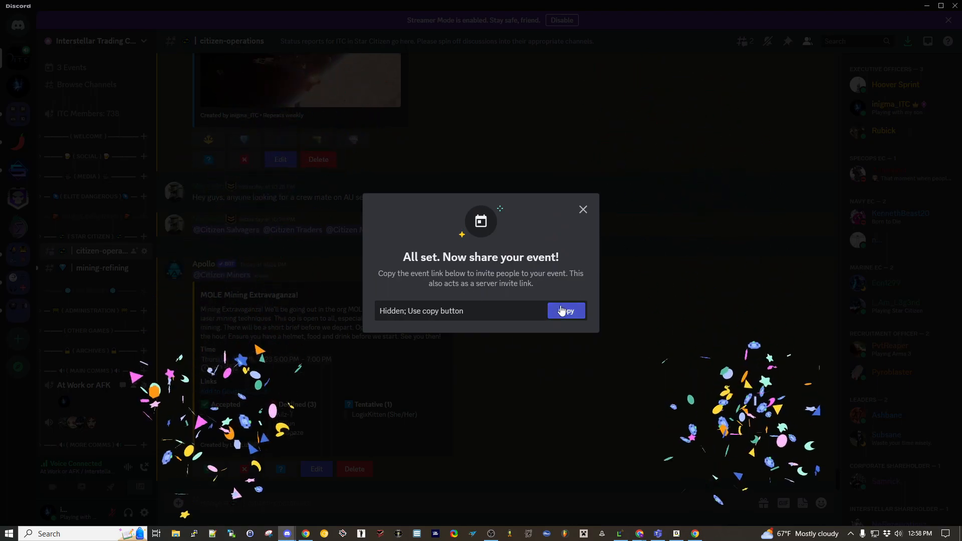
pyautogui.click(566, 311)
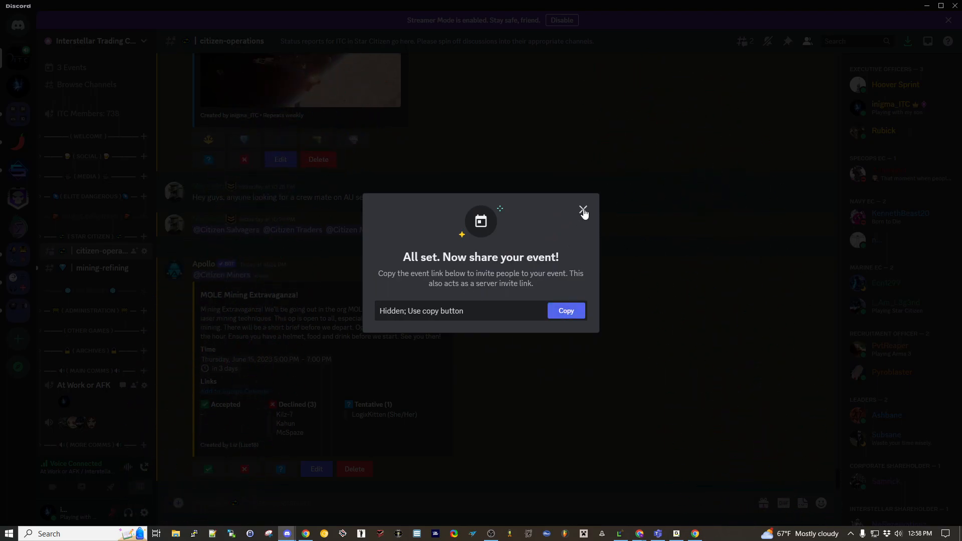
pyautogui.click(584, 209)
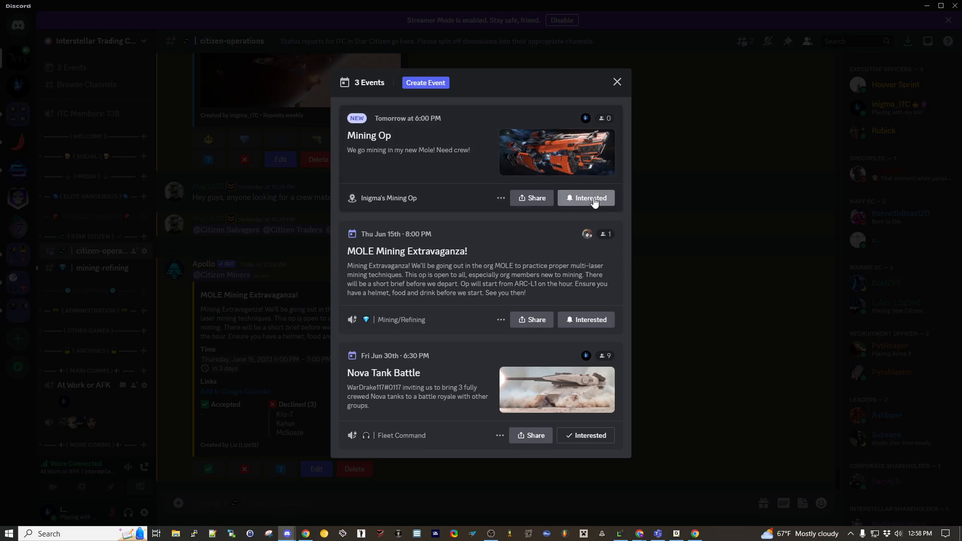
# - Copy the Mining Op event's invite link from its share options in the events list, then close the list
pyautogui.click(532, 200)
pyautogui.click(563, 354)
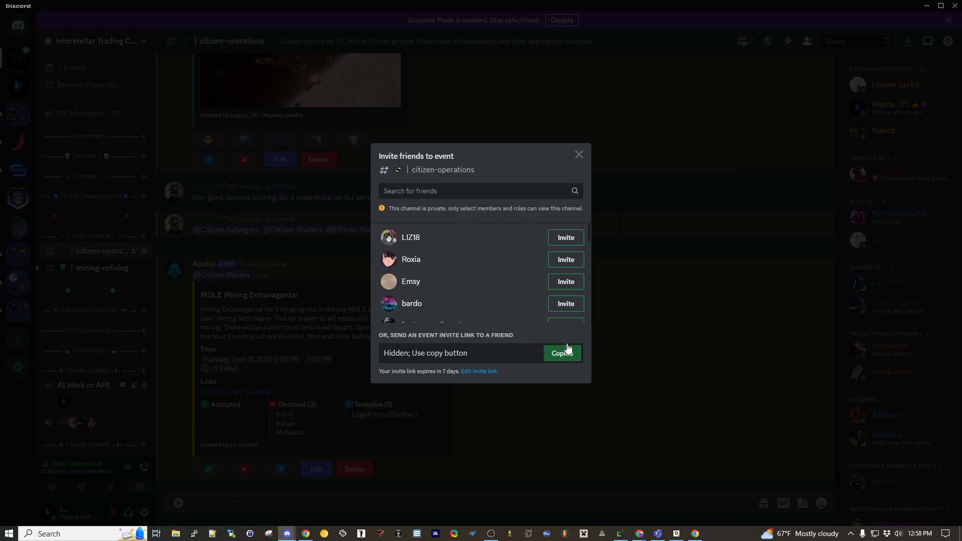
pyautogui.click(580, 156)
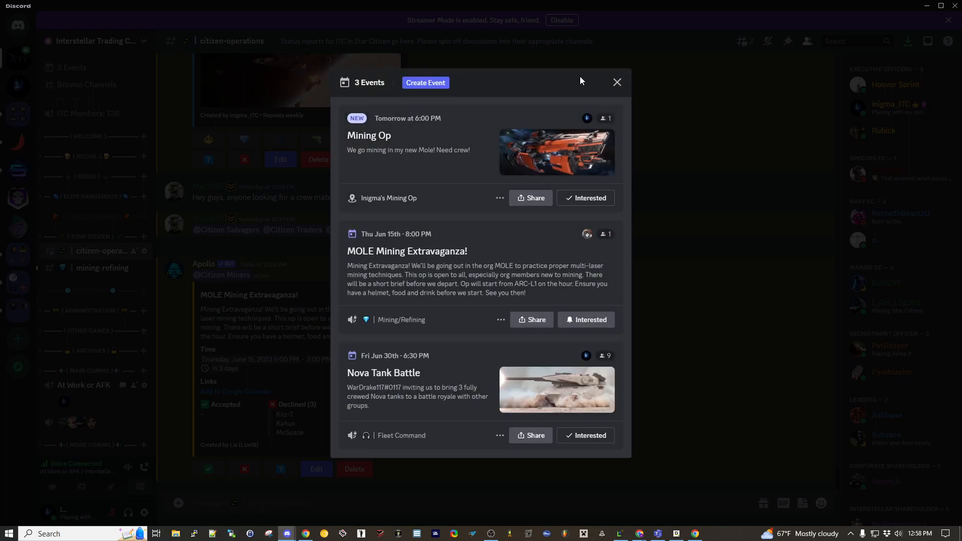
pyautogui.click(616, 82)
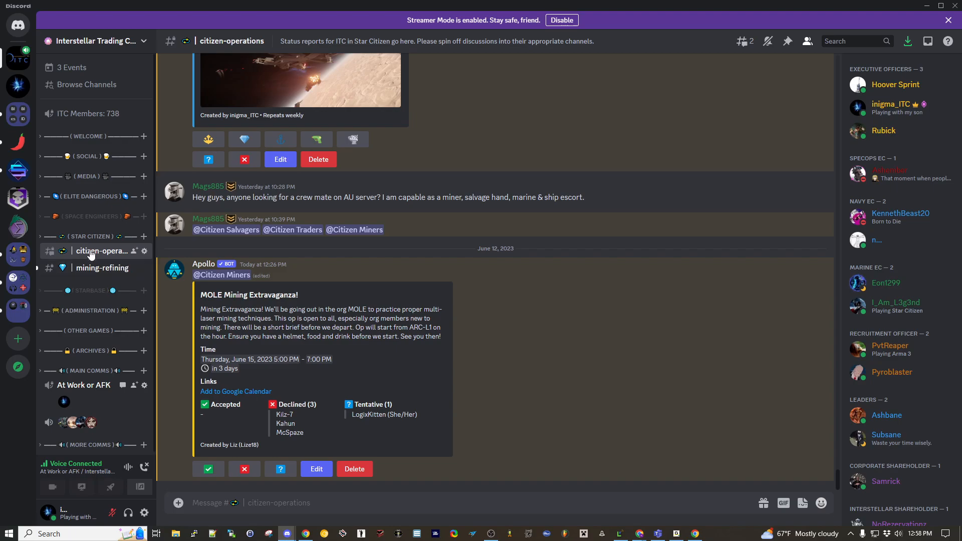
# - Expand the Social category and open the bot-chat channel
pyautogui.moveTo(91, 253)
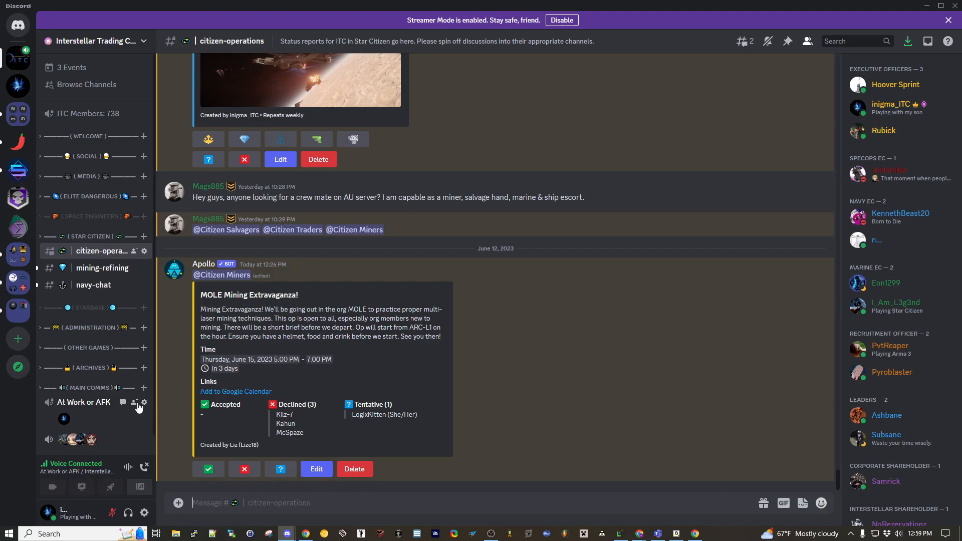
pyautogui.click(83, 157)
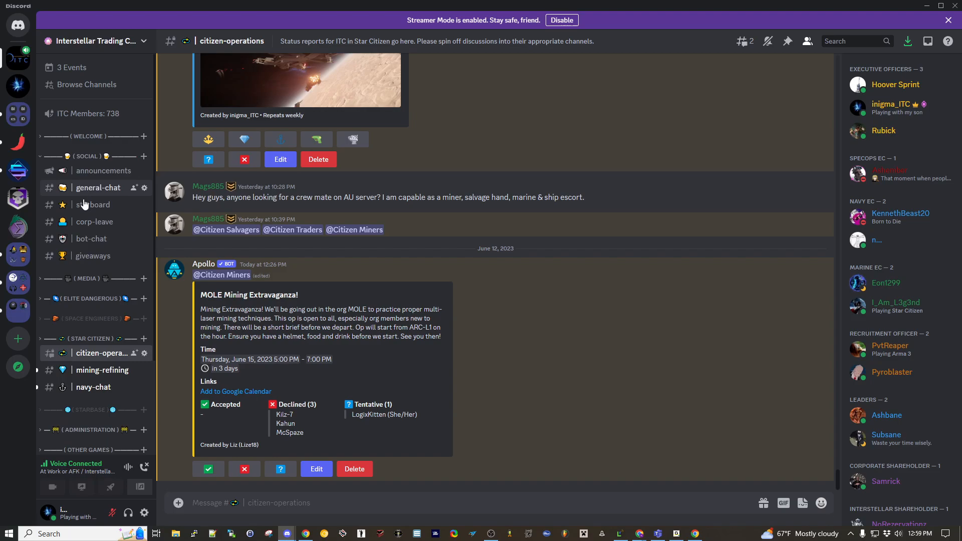
pyautogui.click(85, 240)
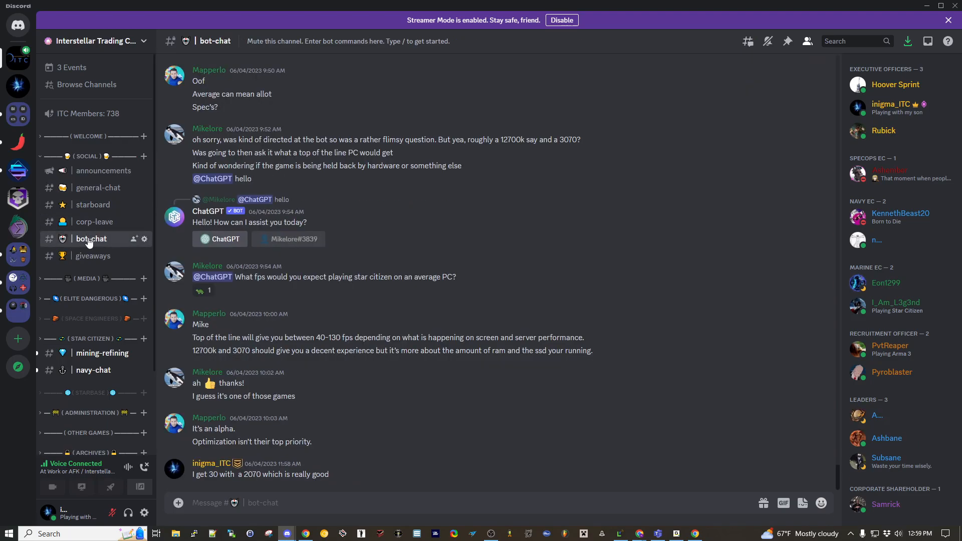
pyautogui.rightClick(88, 241)
pyautogui.moveTo(125, 311)
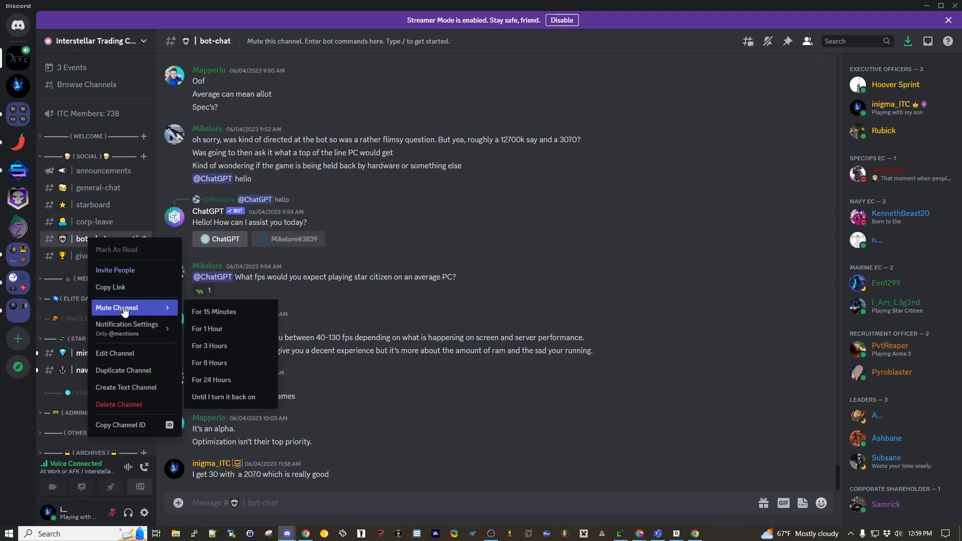
pyautogui.click(526, 359)
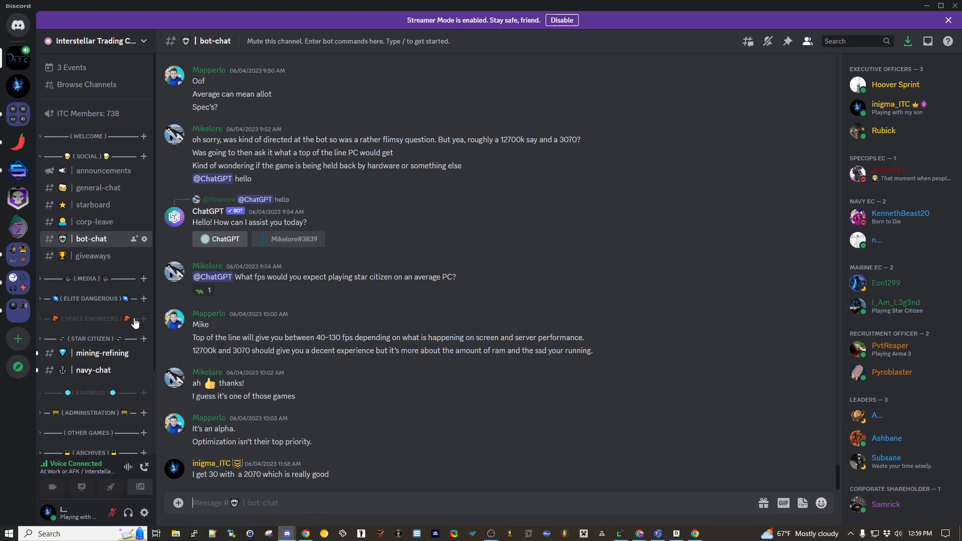
# - Run Apollo's /event command in bot-chat and dismiss the bot's reply
pyautogui.click(238, 499)
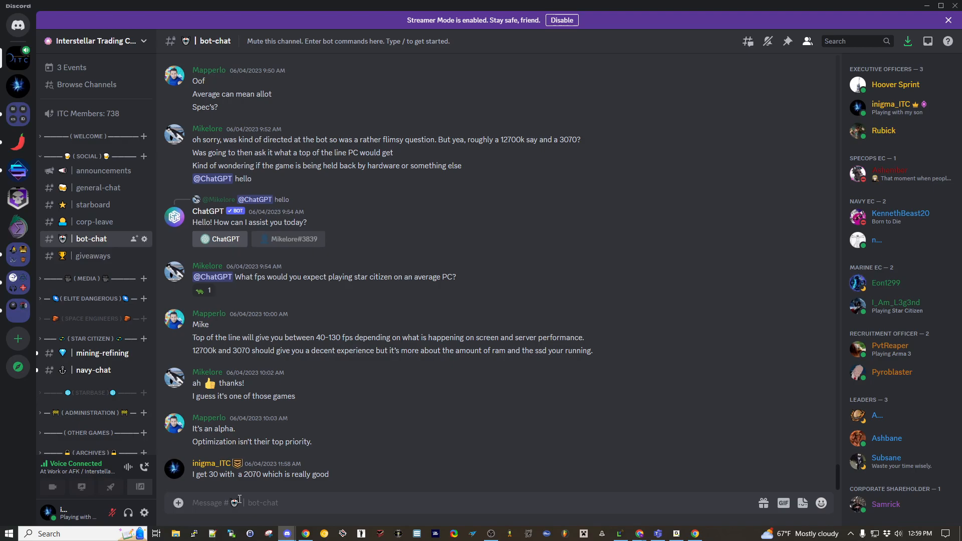
pyautogui.write('/')
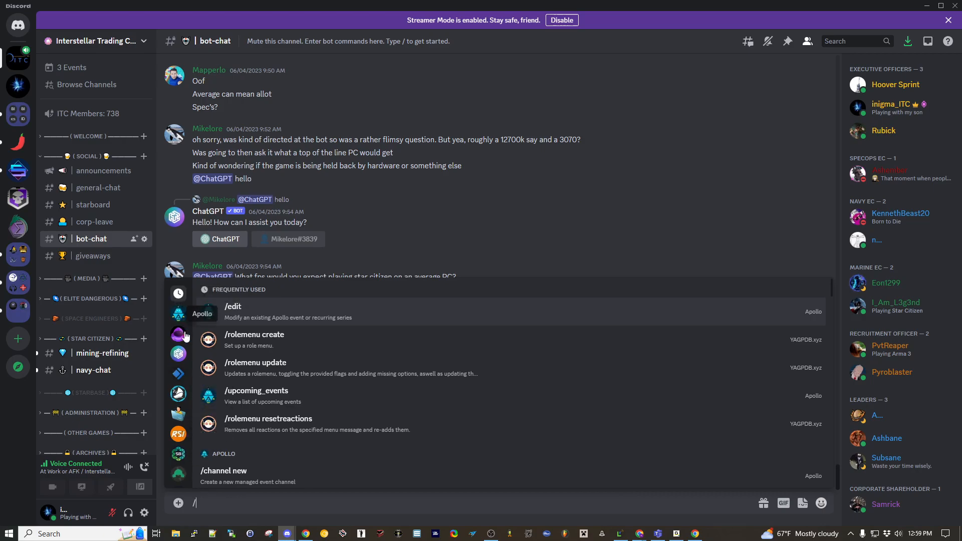
pyautogui.click(179, 315)
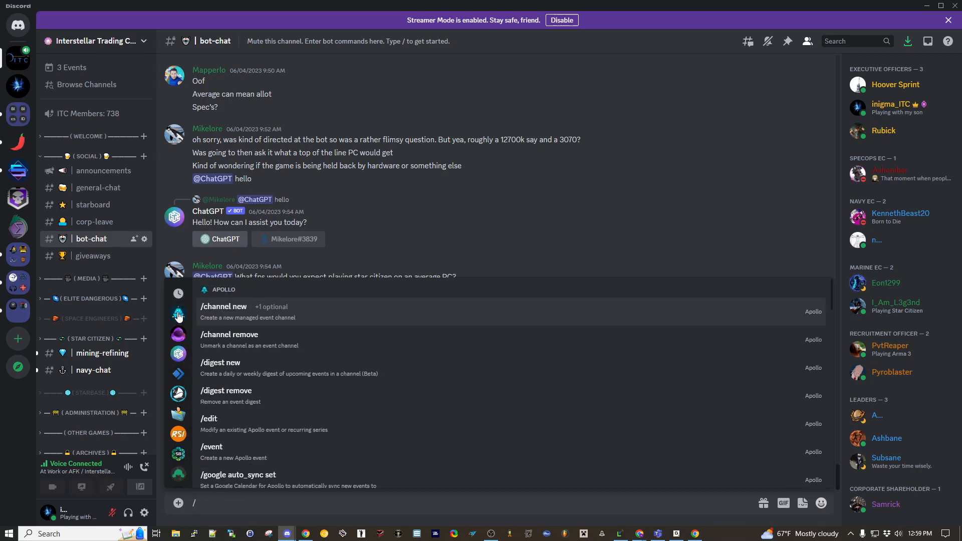
pyautogui.click(222, 454)
pyautogui.press('Return')
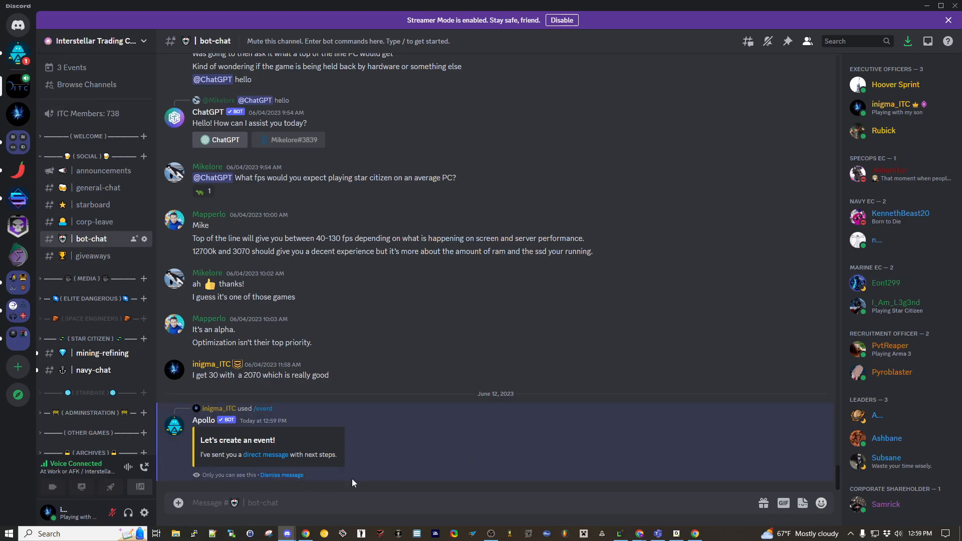
pyautogui.click(281, 475)
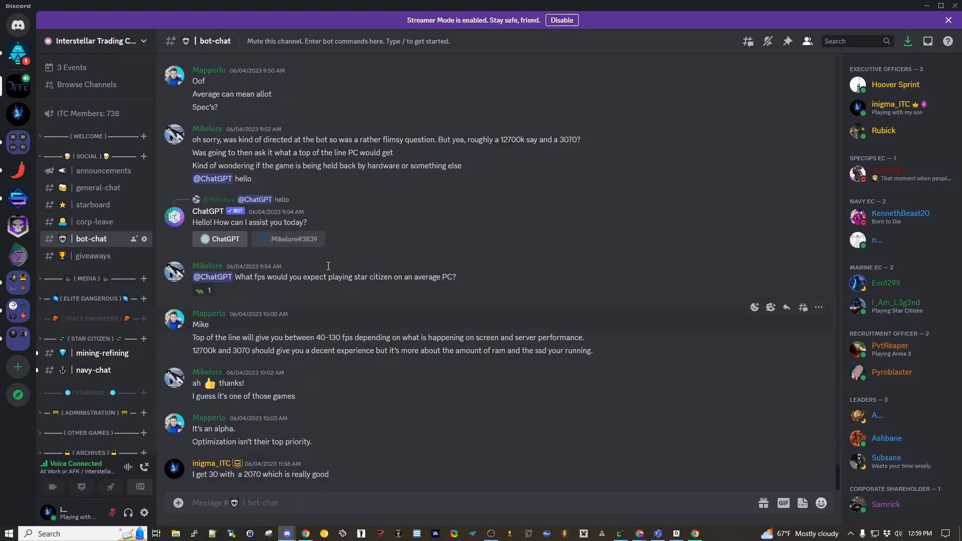
# - Open Apollo's direct message and choose to post the event in another channel, #citizen-operations
pyautogui.click(19, 59)
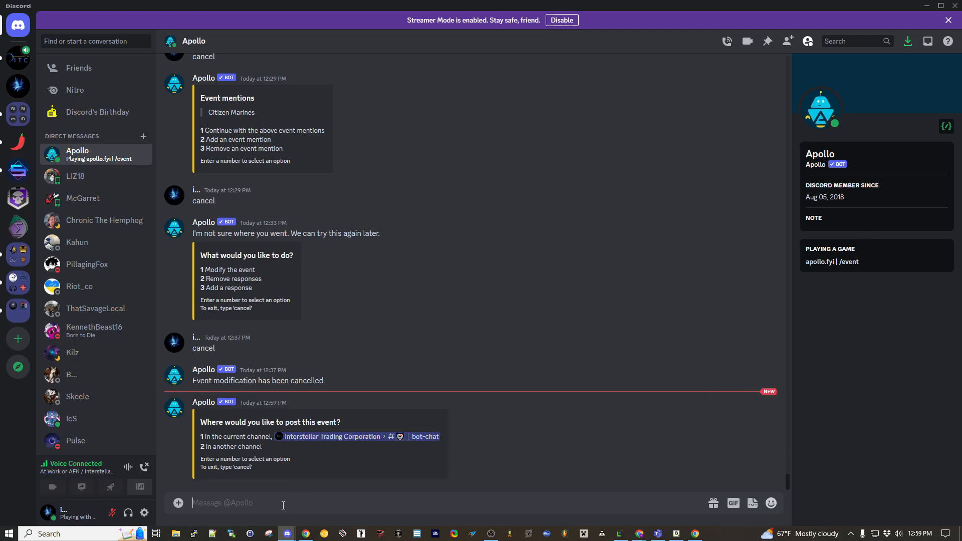
pyautogui.write('2')
pyautogui.press('Return')
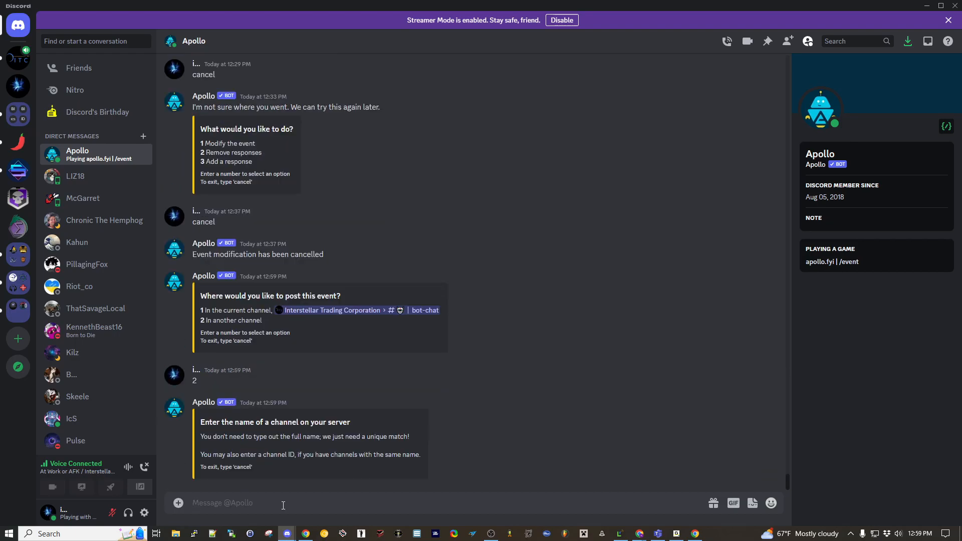
pyautogui.write('#citizen-operations')
pyautogui.press('Return')
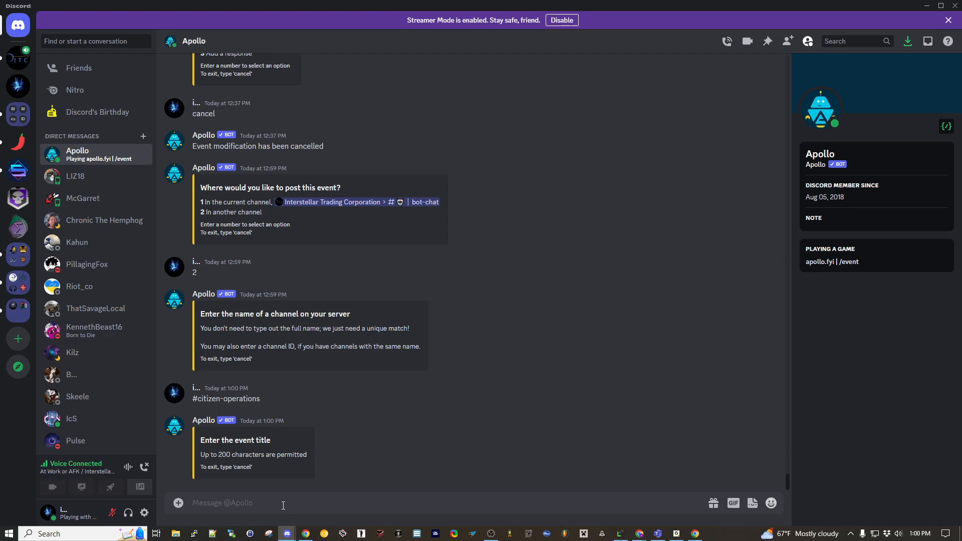
# - Send Apollo the event title "Mining Op"
pyautogui.write('Mining Op')
pyautogui.press('Return')
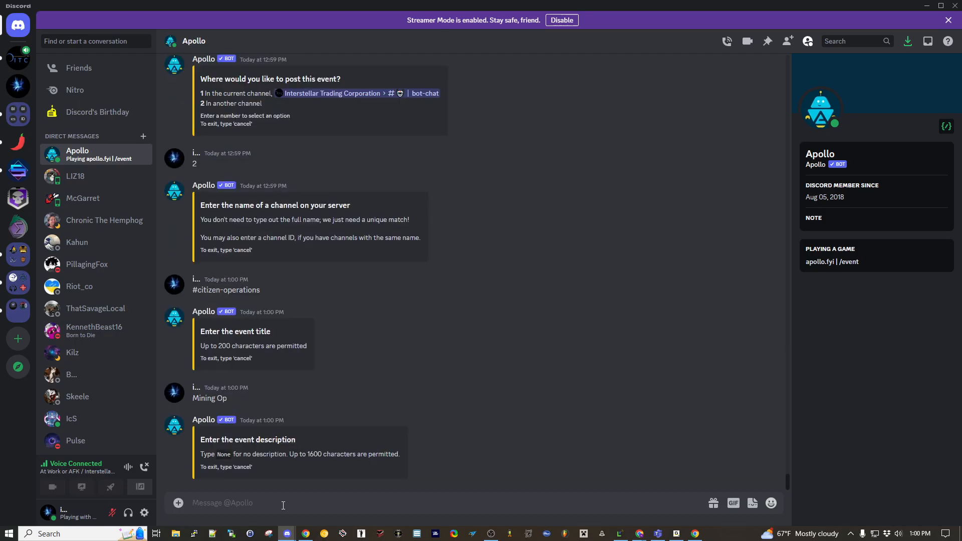
# - Enter the description "Come join me in my new Mole! Need 3 miners and 2 pilots. One to pilot the Mole, and one to pilot a scout ship."
pyautogui.write('Come join me in my new Mole!')
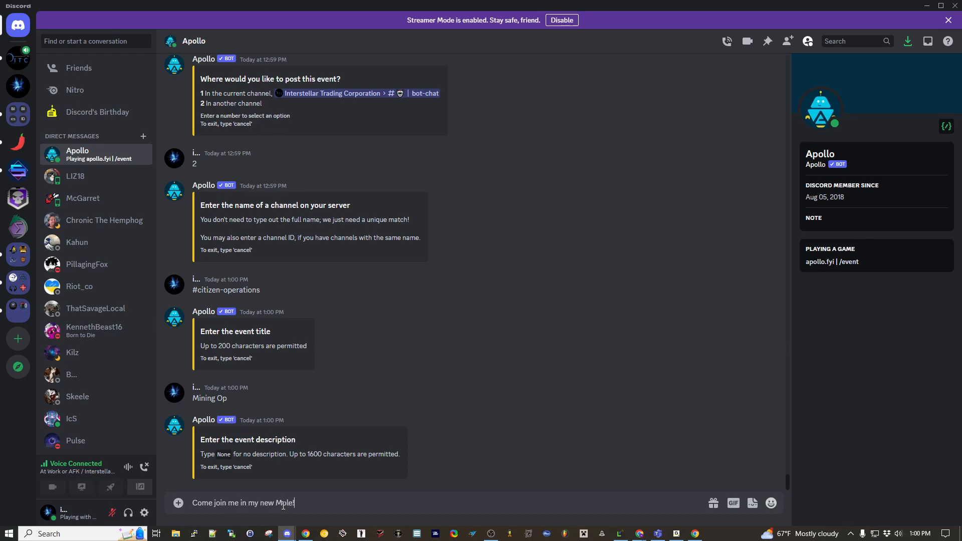
pyautogui.write(' Need 3 miners and 2 pilots. One to pilot hte p')
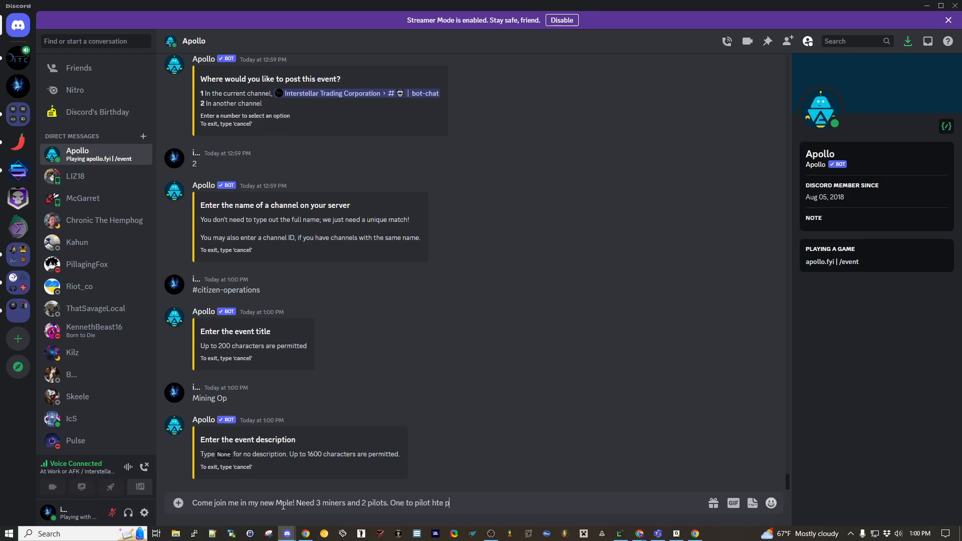
pyautogui.press('BackSpace')
pyautogui.press('BackSpace')
pyautogui.press('BackSpace')
pyautogui.press('BackSpace')
pyautogui.press('BackSpace')
pyautogui.write('the Mole, and one to pilot a sc')
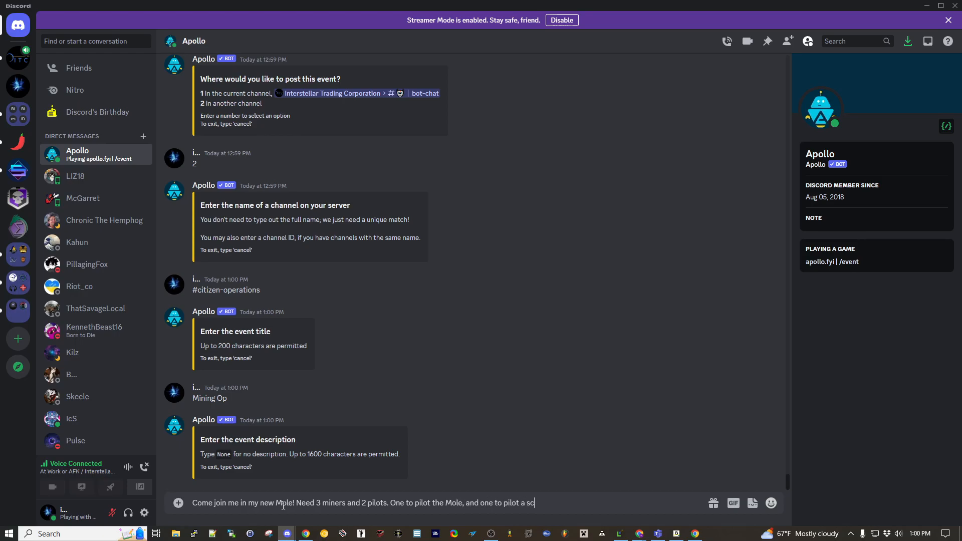
pyautogui.write('out ship.')
pyautogui.press('Return')
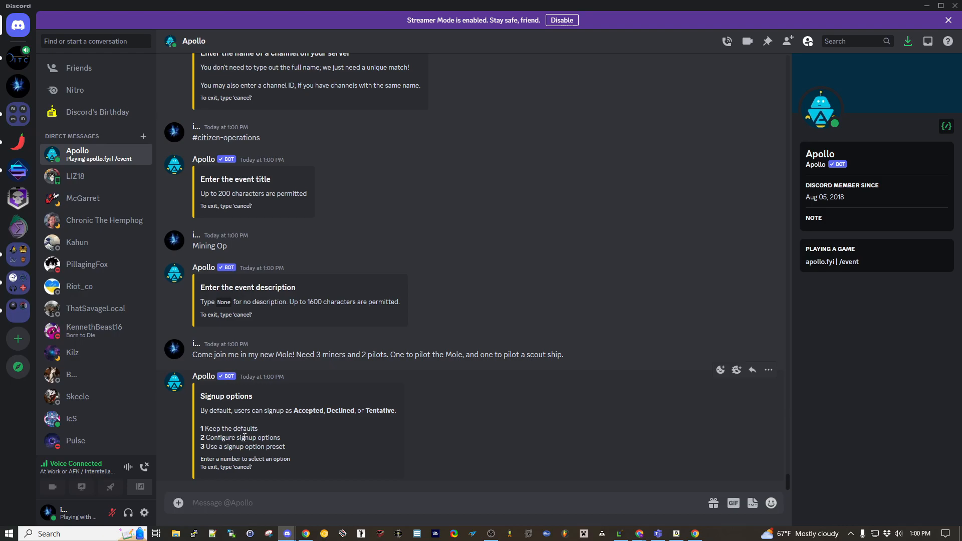
# - Choose to configure the signup options and add Laser Operator without a capacity or role restriction
pyautogui.write('2')
pyautogui.press('Return')
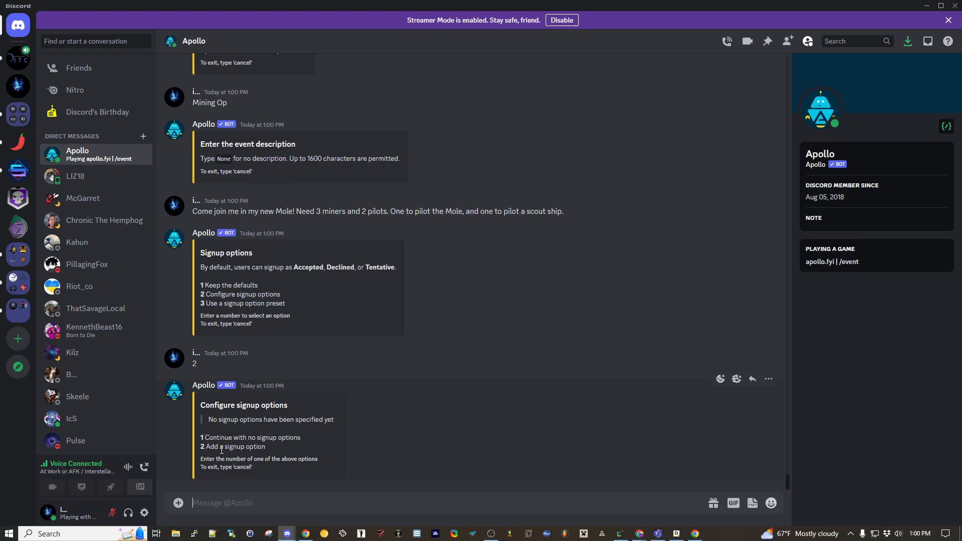
pyautogui.write('2')
pyautogui.press('Return')
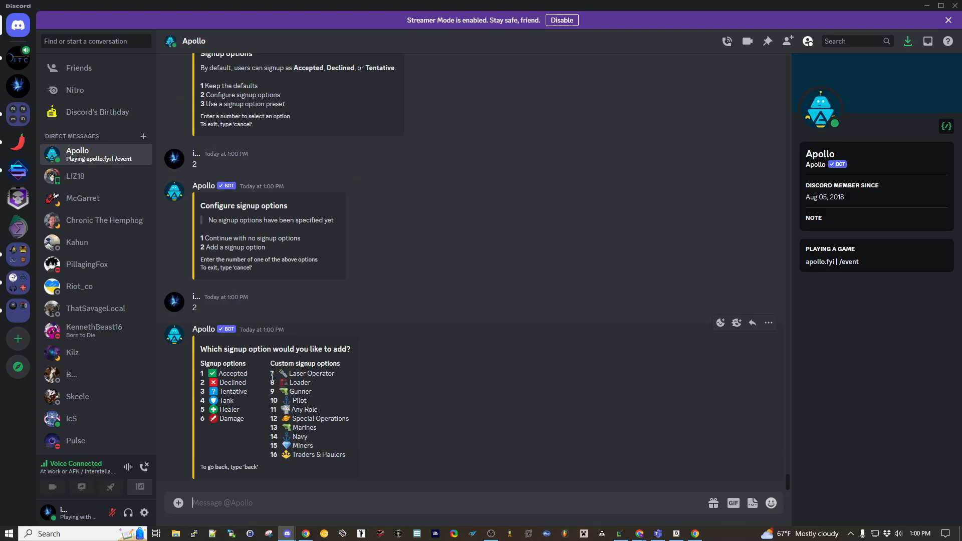
pyautogui.write('7')
pyautogui.press('Return')
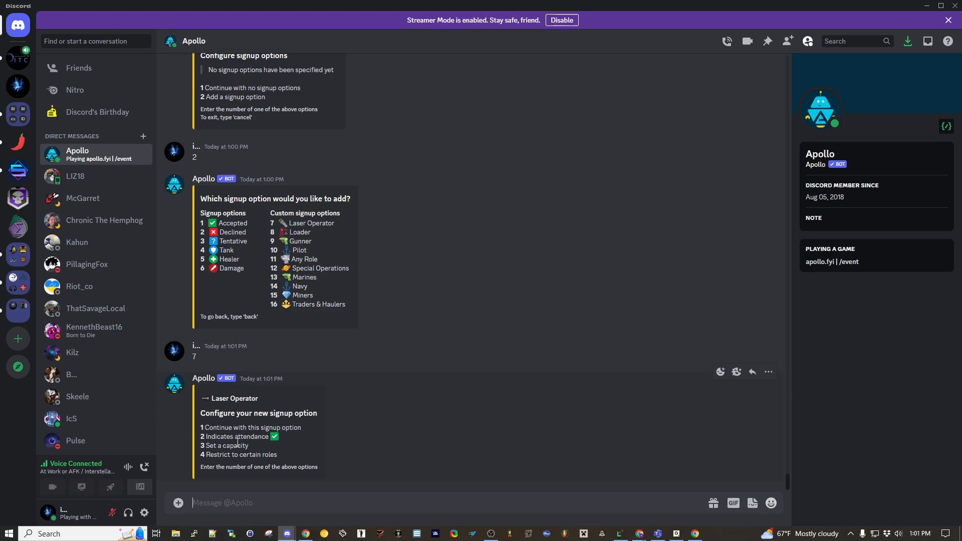
pyautogui.write('1')
pyautogui.press('Return')
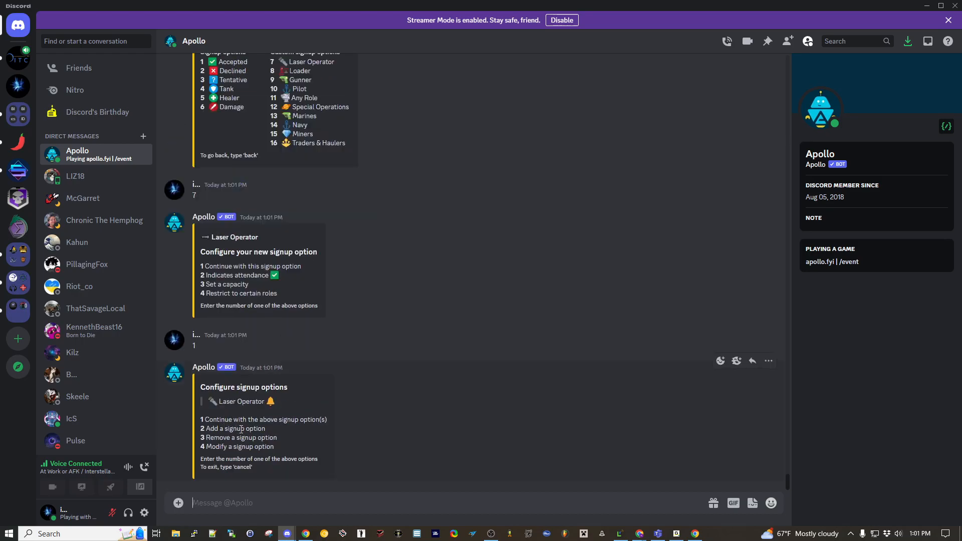
# - Add the custom signup option Pilot without a capacity or role restriction, and continue with the Laser Operator and Pilot options
pyautogui.write('2')
pyautogui.press('Return')
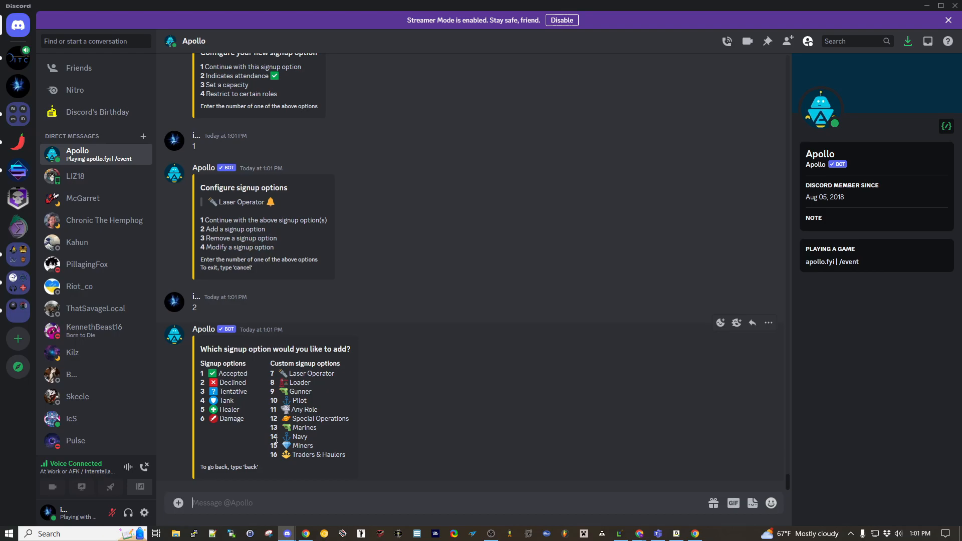
pyautogui.write('10')
pyautogui.press('Return')
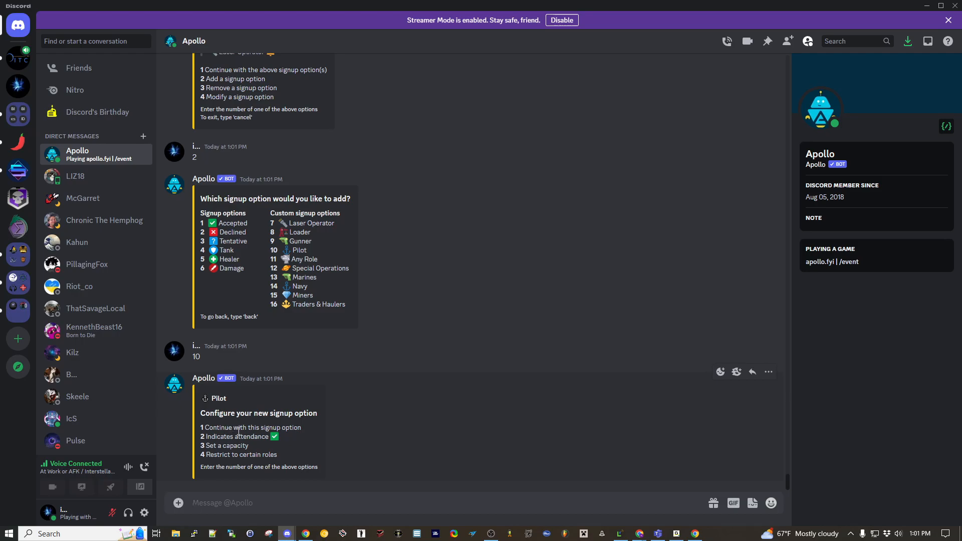
pyautogui.write('1')
pyautogui.press('Return')
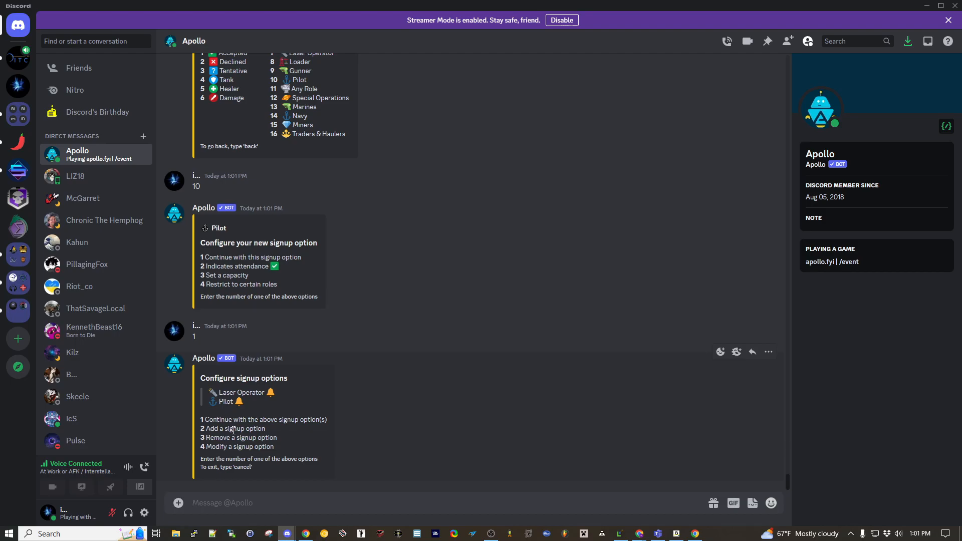
pyautogui.write('1')
pyautogui.press('Return')
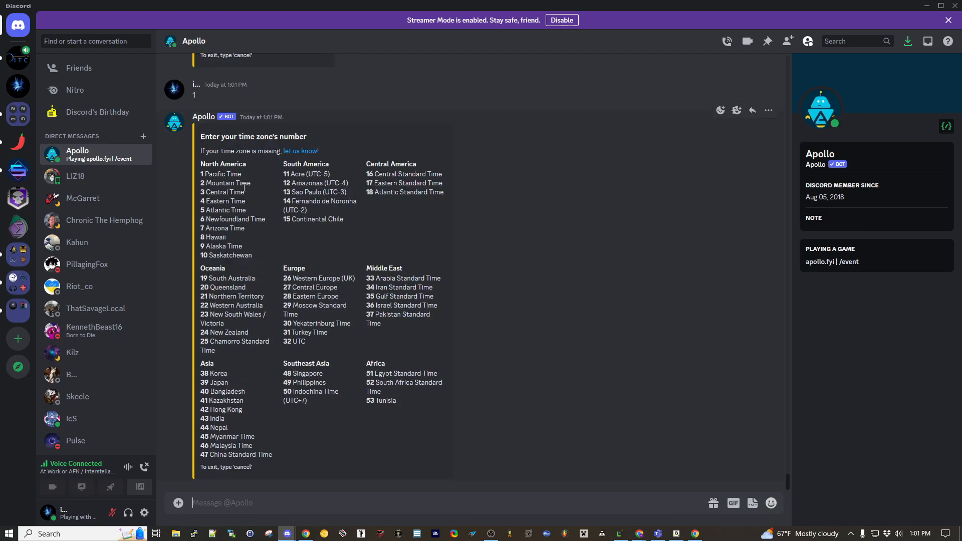
# - Set the event's time zone to Mountain Time and its start to "tomorrow at 6pm"
pyautogui.write('2')
pyautogui.press('Return')
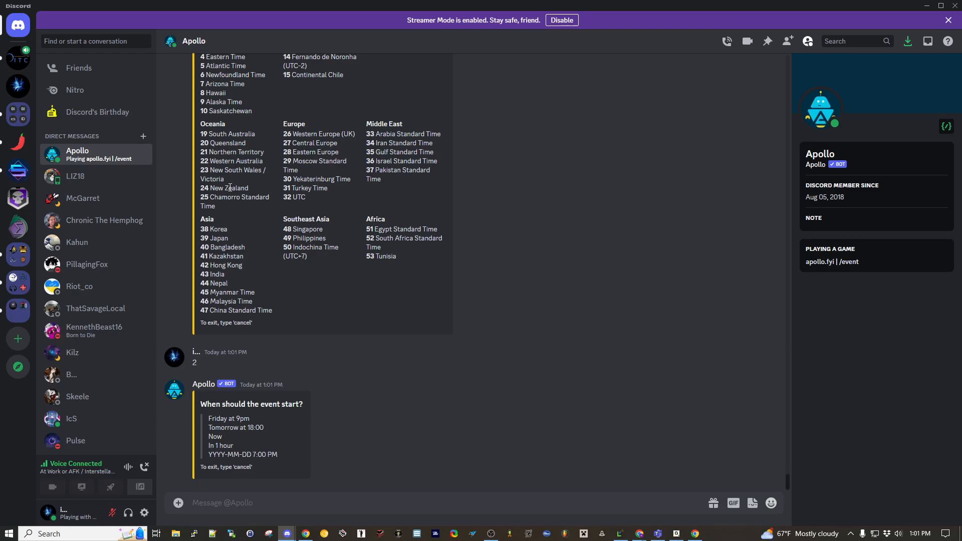
pyautogui.write('tomorrow at 6pm')
pyautogui.press('Return')
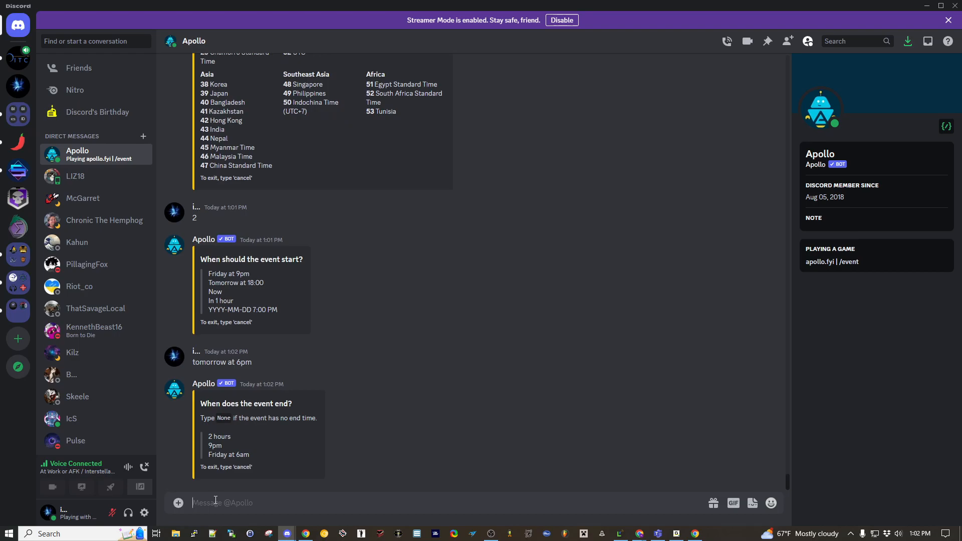
# - Give the event a duration of 2 hours and set it to never repeat
pyautogui.write('2 hours')
pyautogui.press('Return')
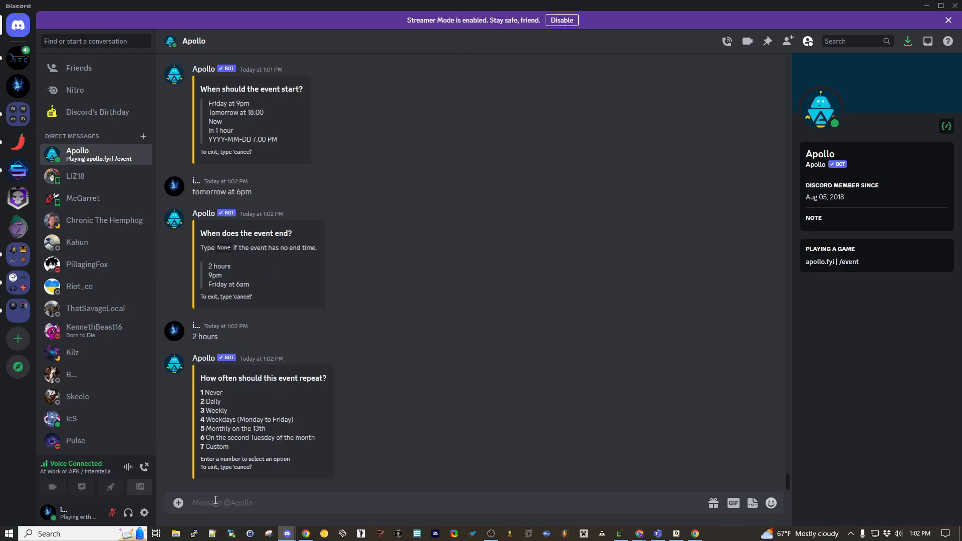
pyautogui.write('1')
pyautogui.press('Return')
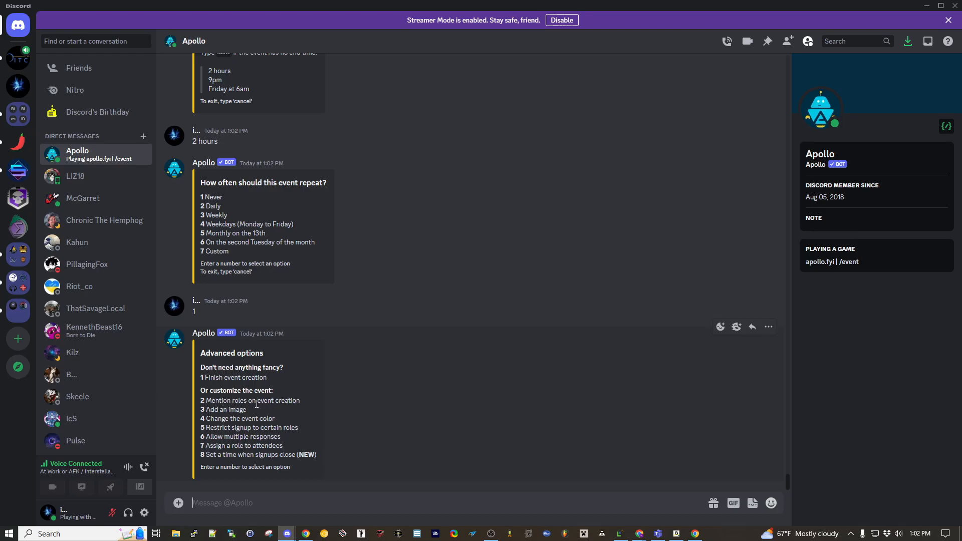
# - Choose to mention roles on event creation and enter the role name "Citizen Miners"
pyautogui.write('2')
pyautogui.press('Return')
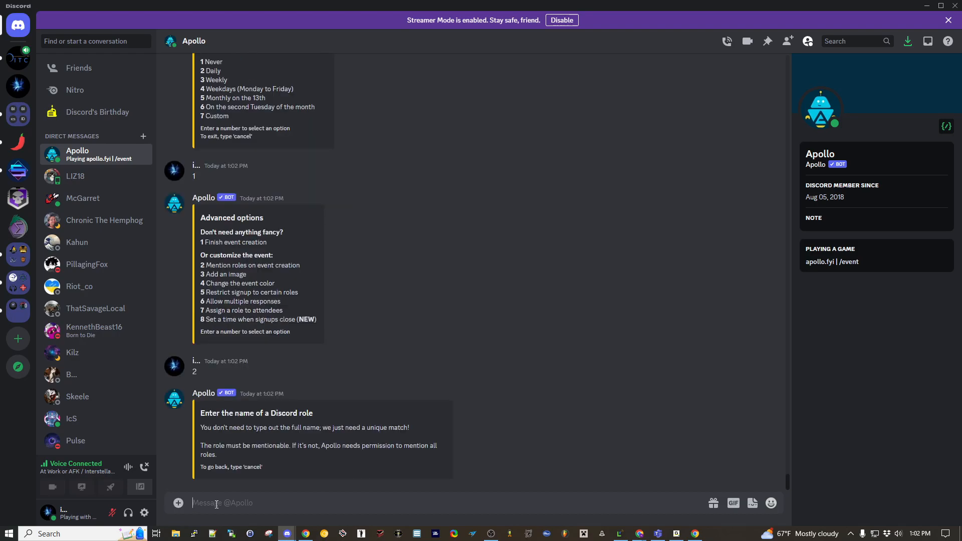
pyautogui.write('Citizen Miners')
# - Try Navy, Marine, Salvagers and Traders as endings of the unsent Citizen role name, and restore Miners
pyautogui.press('BackSpace')
pyautogui.press('BackSpace')
pyautogui.press('BackSpace')
pyautogui.press('BackSpace')
pyautogui.press('BackSpace')
pyautogui.press('BackSpace')
pyautogui.write('Navy')
pyautogui.press('BackSpace')
pyautogui.press('BackSpace')
pyautogui.press('BackSpace')
pyautogui.press('BackSpace')
pyautogui.write('Marine')
pyautogui.press('BackSpace')
pyautogui.press('BackSpace')
pyautogui.press('BackSpace')
pyautogui.press('BackSpace')
pyautogui.press('BackSpace')
pyautogui.press('BackSpace')
pyautogui.write('Salvagers')
pyautogui.press('BackSpace')
pyautogui.press('BackSpace')
pyautogui.press('BackSpace')
pyautogui.press('BackSpace')
pyautogui.press('BackSpace')
pyautogui.press('BackSpace')
pyautogui.press('BackSpace')
pyautogui.press('BackSpace')
pyautogui.press('BackSpace')
pyautogui.write('Traders')
pyautogui.press('BackSpace')
pyautogui.press('BackSpace')
pyautogui.press('BackSpace')
pyautogui.press('BackSpace')
pyautogui.press('BackSpace')
pyautogui.press('BackSpace')
pyautogui.press('BackSpace')
pyautogui.write('Miners')
# - Send the role name to Apollo and continue with Citizen Miners as the only event mention
pyautogui.press('Return')
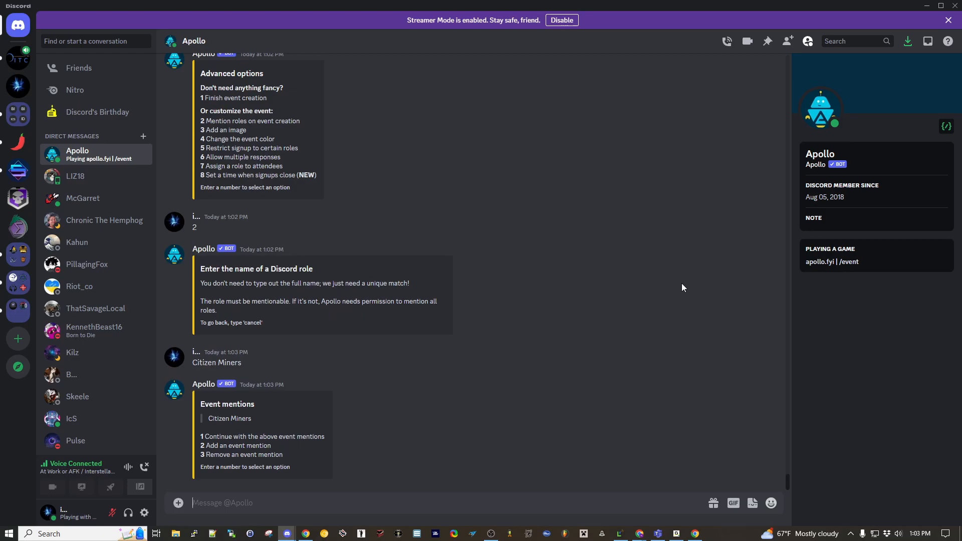
pyautogui.write('1')
pyautogui.press('Return')
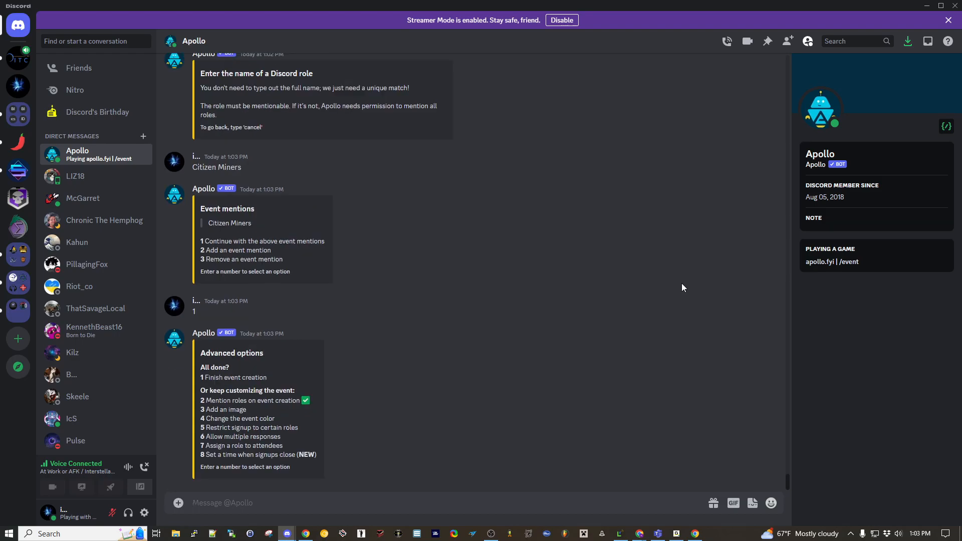
# - Choose to add an image and send Apollo the Star Citizen Wiki MOLE picture copied from the browser's Google image results
pyautogui.write('3')
pyautogui.press('Return')
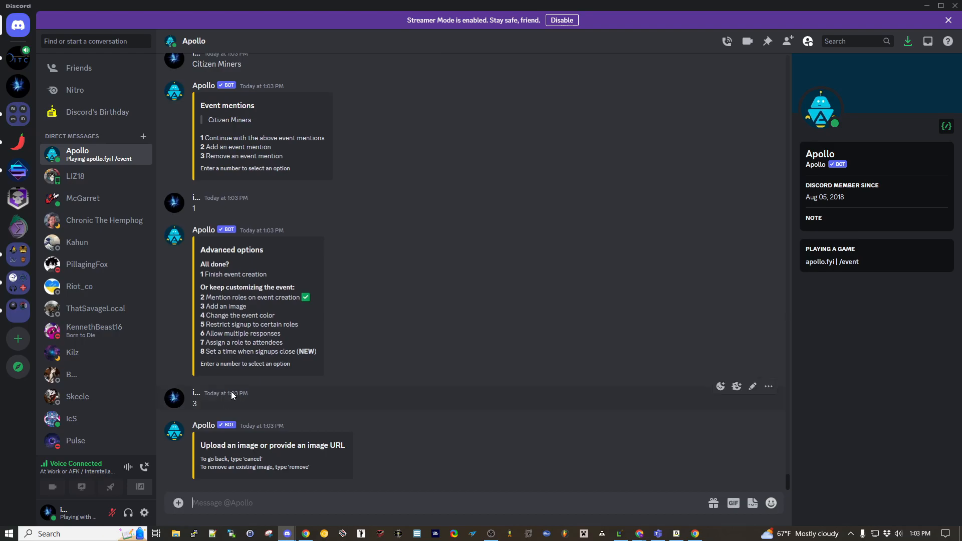
pyautogui.click(696, 534)
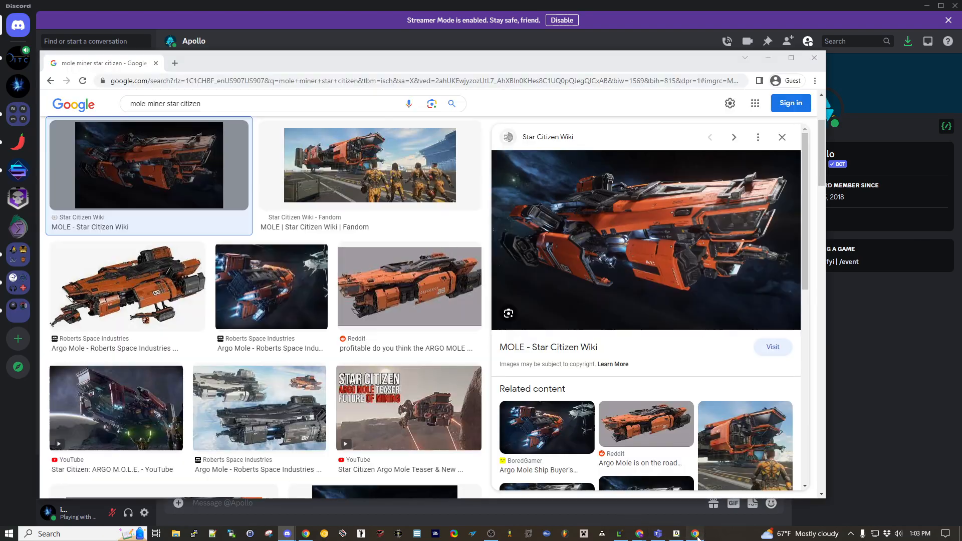
pyautogui.rightClick(649, 279)
pyautogui.click(692, 408)
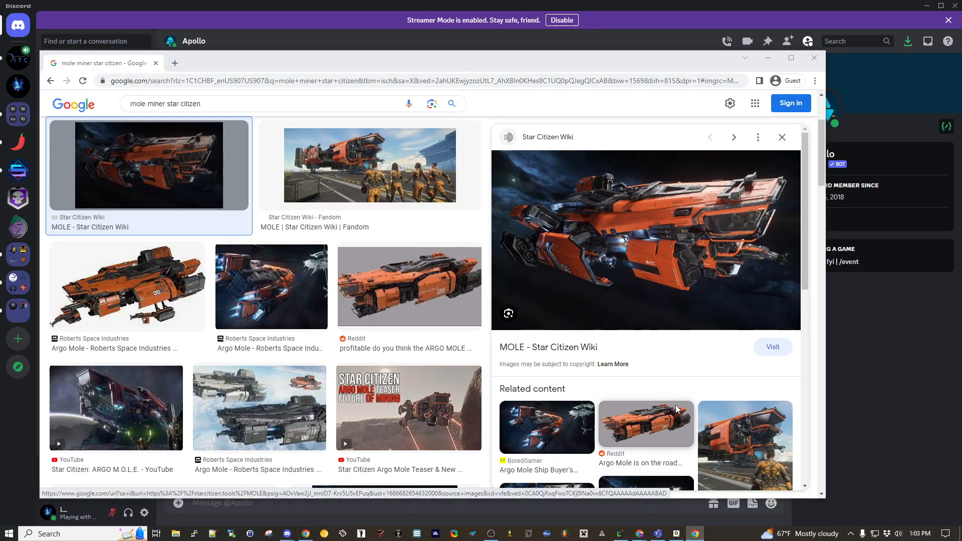
pyautogui.click(696, 534)
pyautogui.write('https://media.starcitizen.tools/f/f0/Mole_flying_through_space_-_Isometric.jpg?version=ffeac791bdbb8750ec7148e9885f1a1d')
pyautogui.press('Return')
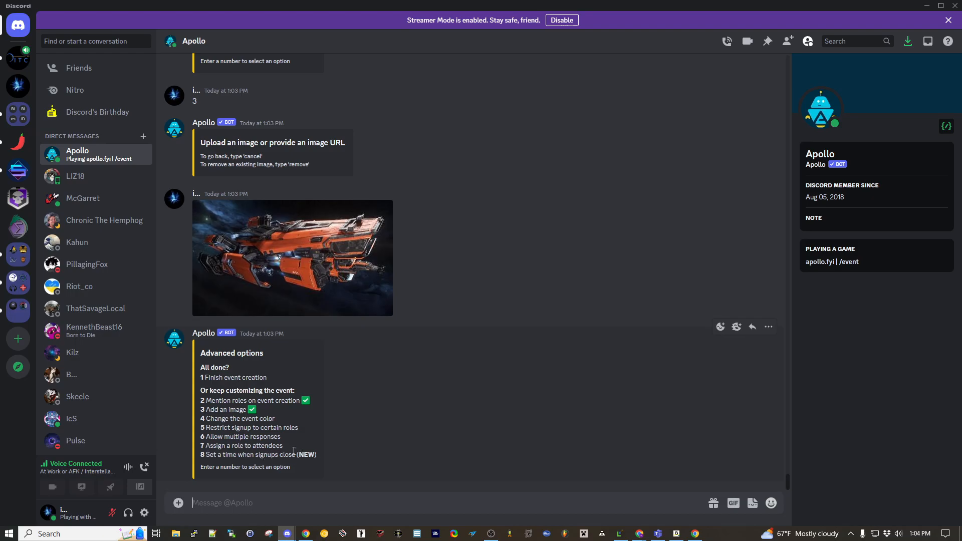
# - Finish the event creation and sign up as Laser Operator on the Mining Op post in #citizen-operations
pyautogui.write('1')
pyautogui.press('Return')
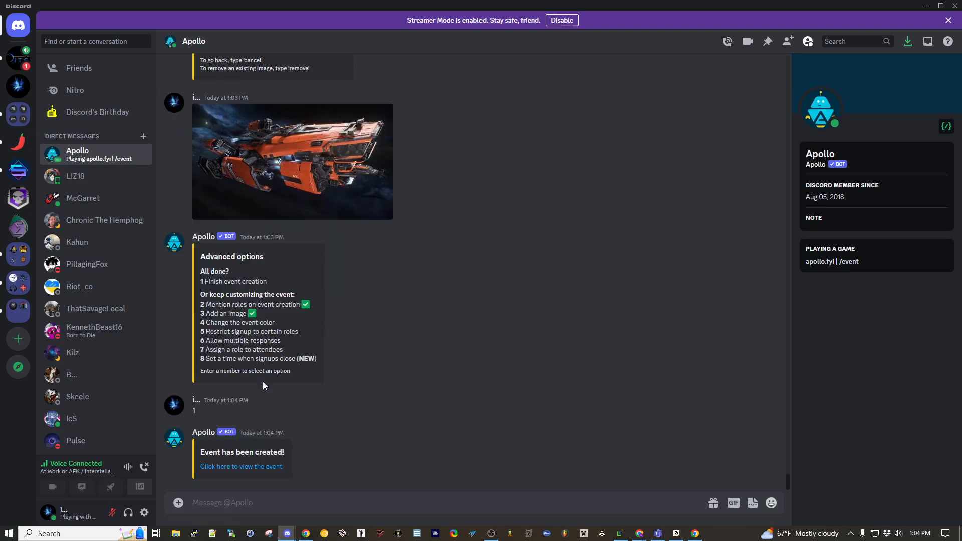
pyautogui.click(240, 468)
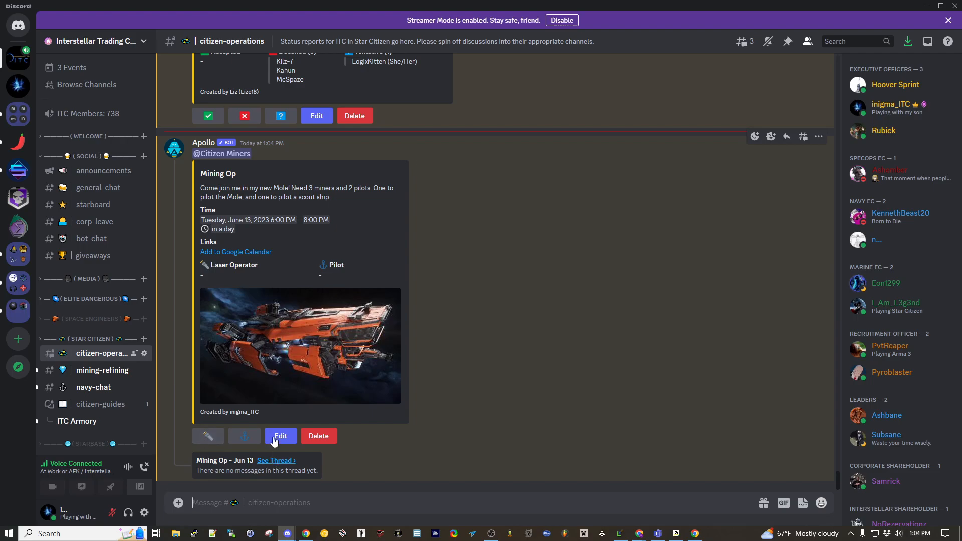
pyautogui.click(216, 441)
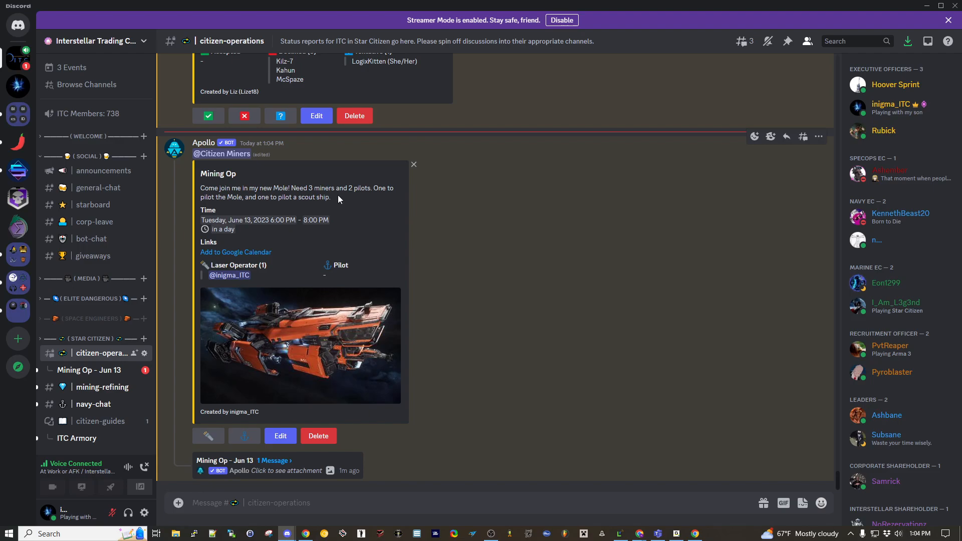
# - Copy the share link of the Mining Op event from the server's event list and close the list
pyautogui.click(83, 69)
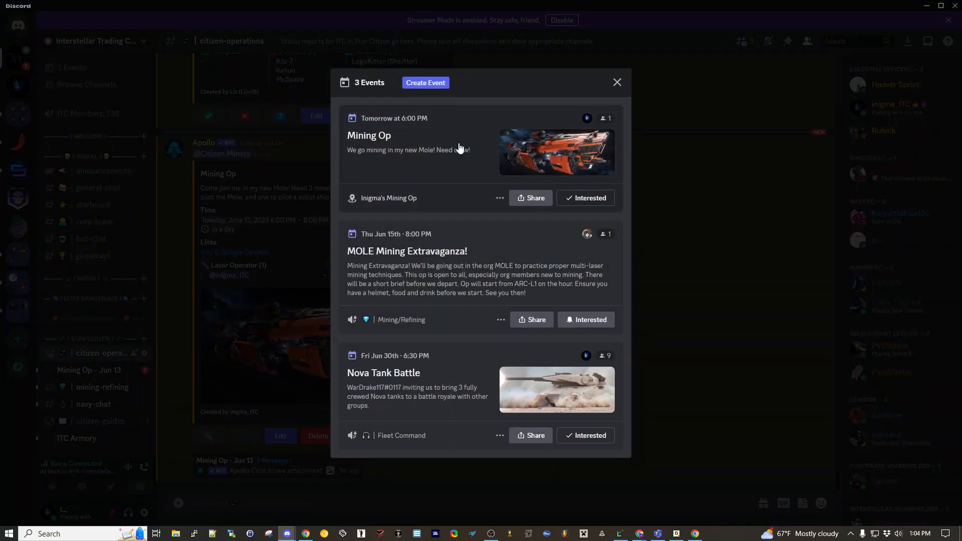
pyautogui.click(524, 198)
pyautogui.click(563, 354)
pyautogui.click(579, 155)
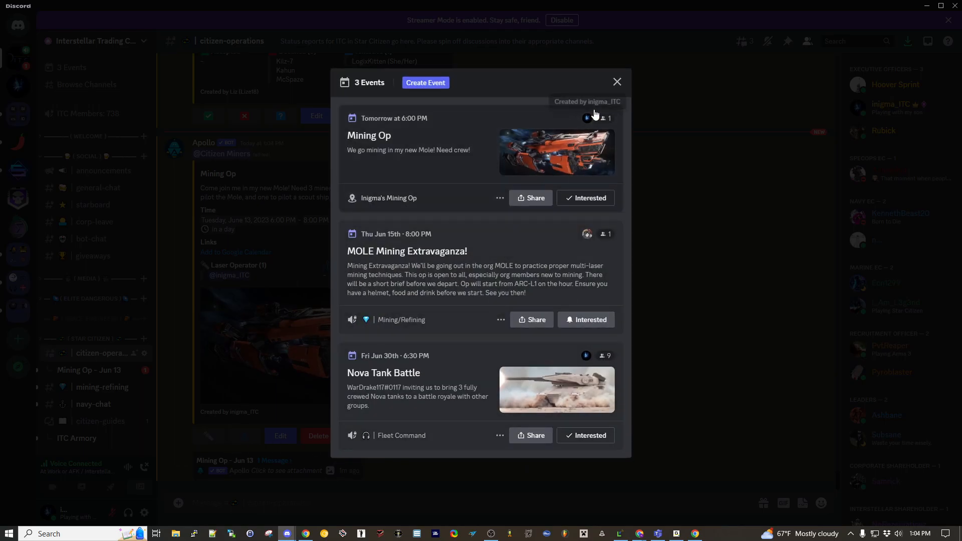
pyautogui.click(617, 82)
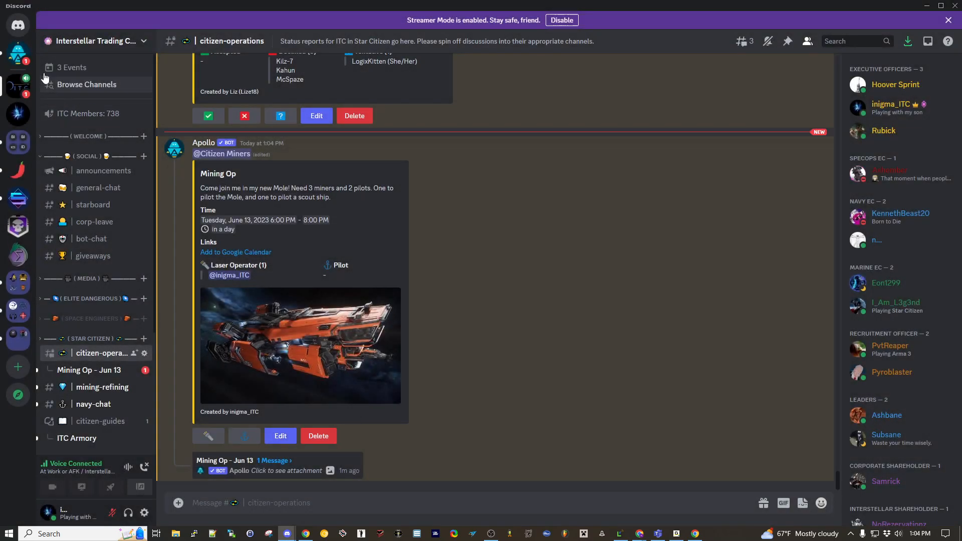
# - In Apollo's direct message, choose to modify the Mining Op event and select its description for editing
pyautogui.click(17, 53)
pyautogui.write('1')
pyautogui.press('Return')
pyautogui.scroll(4, 405, 386)
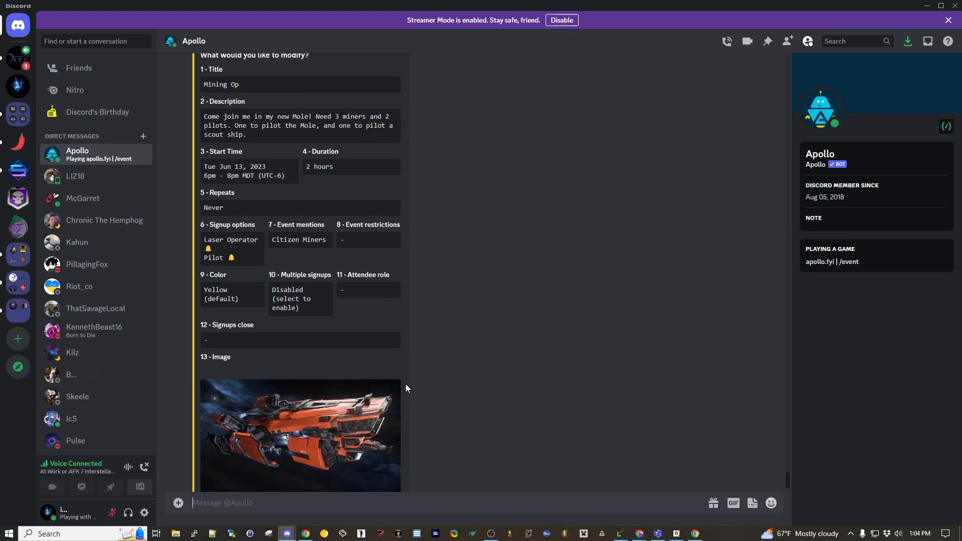
pyautogui.scroll(-2, 405, 386)
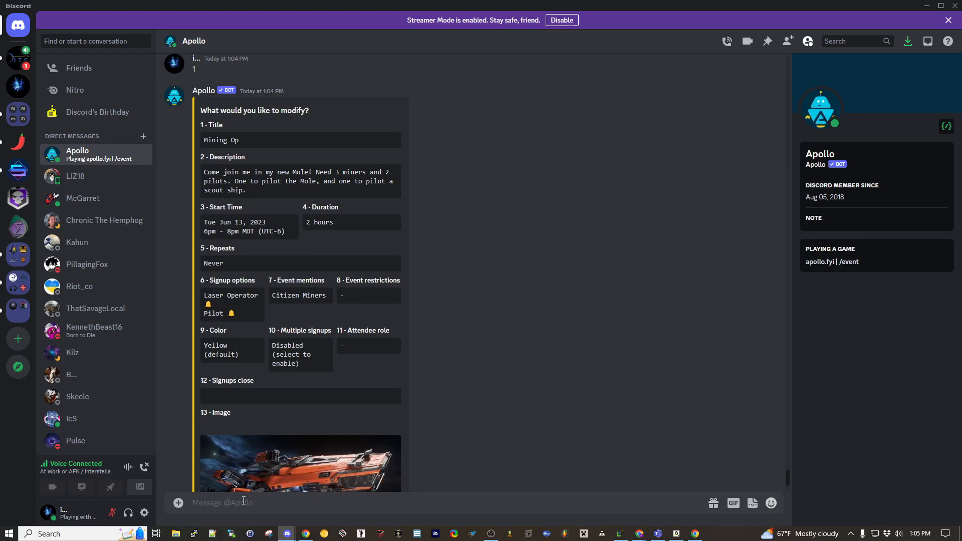
pyautogui.scroll(-2, 248, 426)
pyautogui.write('2')
pyautogui.press('Return')
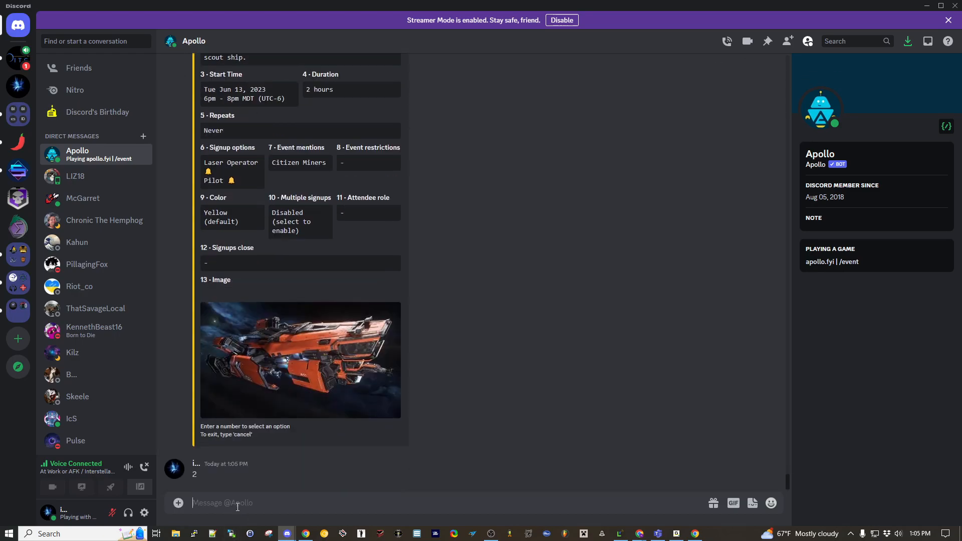
# - Send a description combining the existing Mole crew text with the copied server event link, and finish editing the event
pyautogui.hotkey('ctrl', 'v')
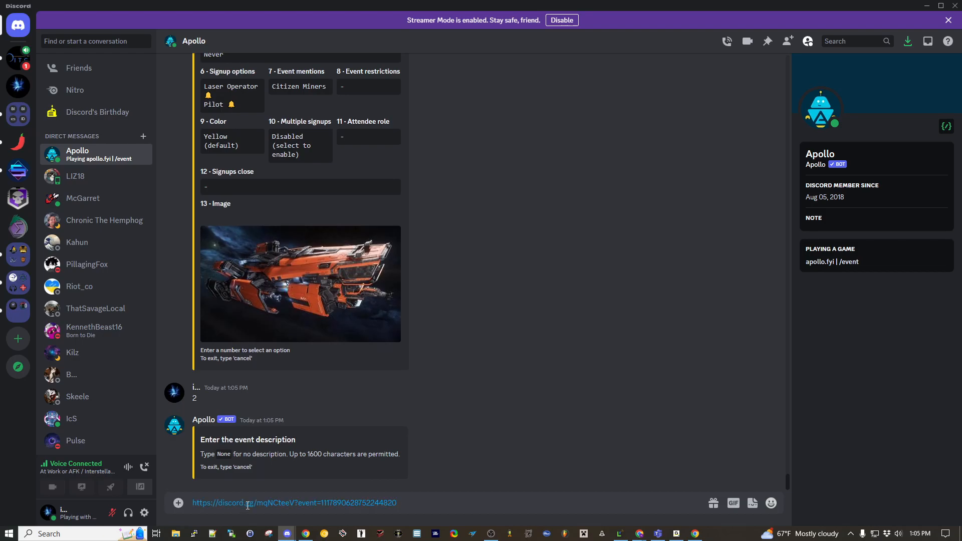
pyautogui.scroll(6, 366, 265)
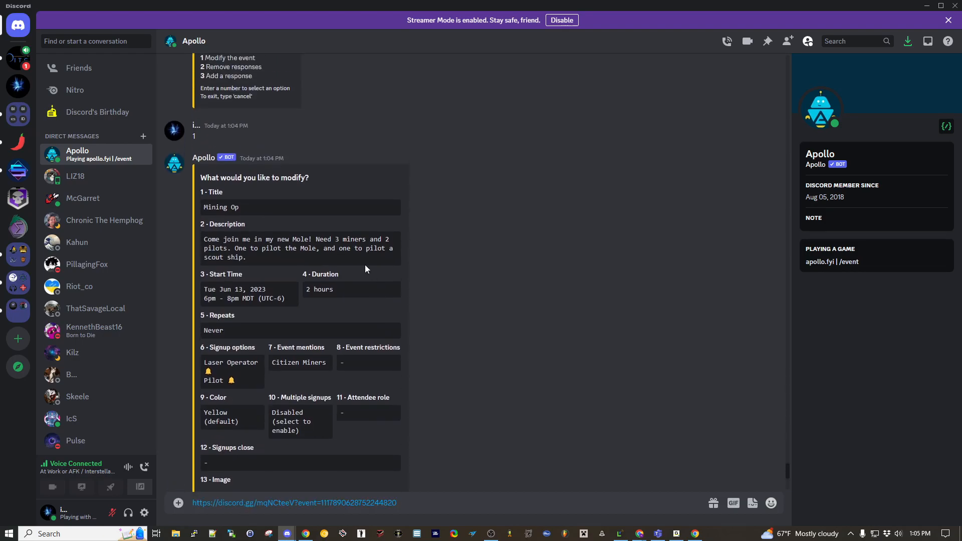
pyautogui.moveTo(257, 282); pyautogui.dragTo(192, 268)
pyautogui.scroll(-4, 286, 333)
pyautogui.click(412, 500)
pyautogui.hotkey('ctrl', 'v')
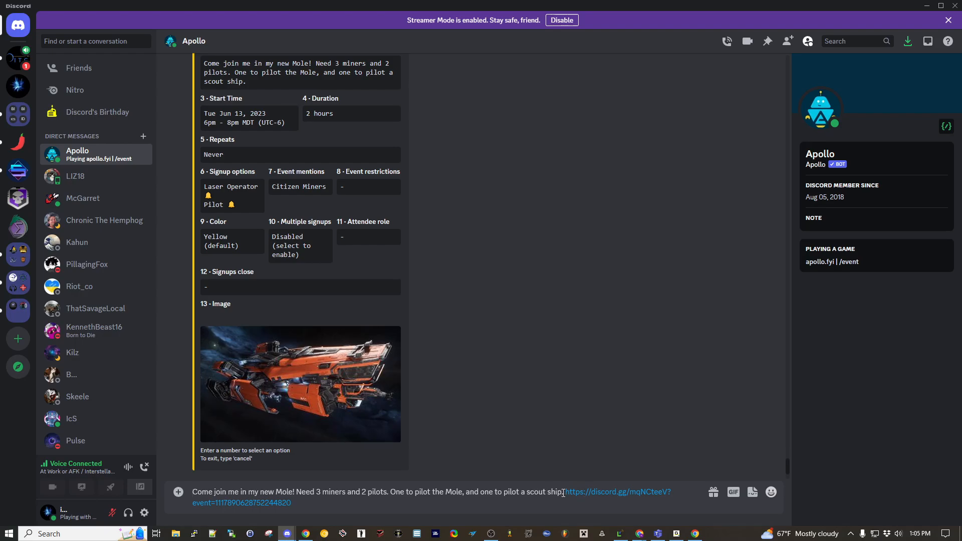
pyautogui.press('Return')
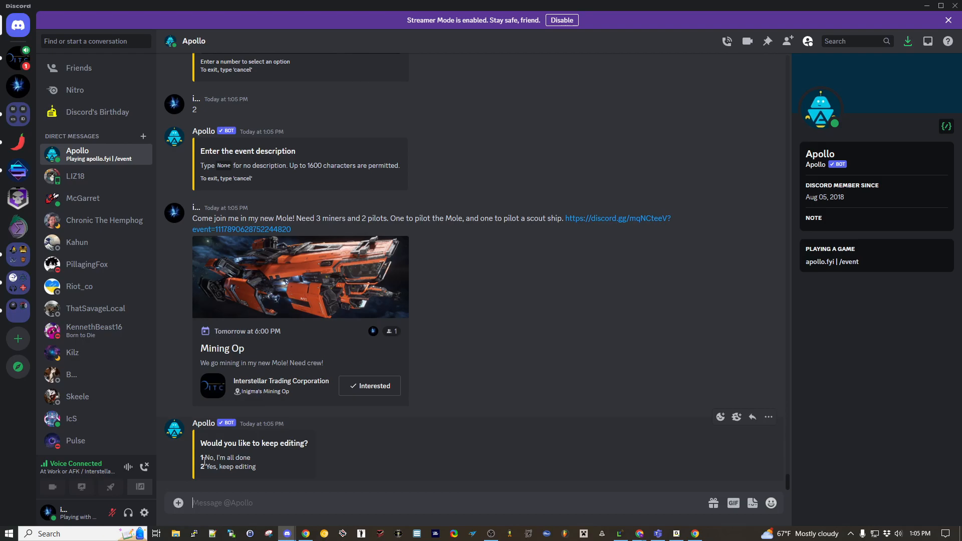
pyautogui.write('1')
pyautogui.press('Return')
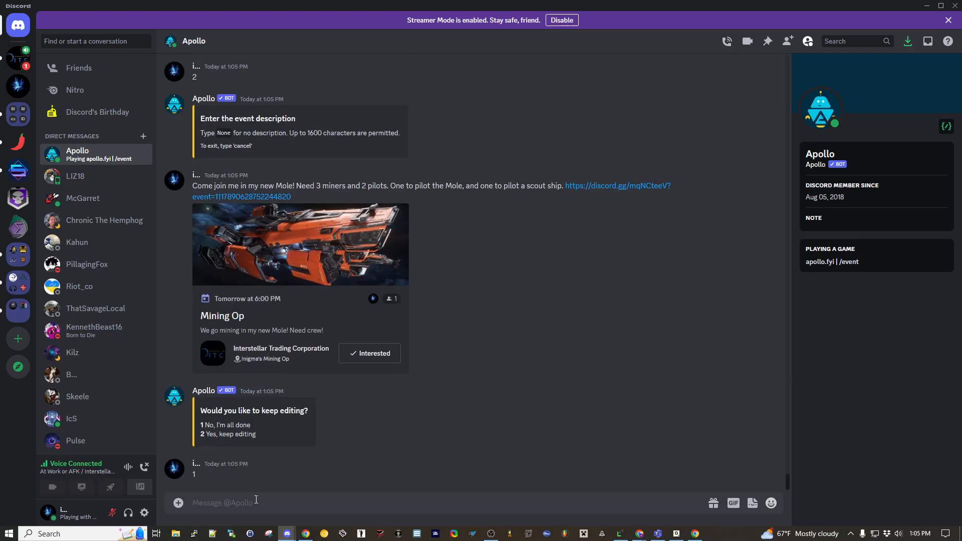
# - Return to #citizen-operations, check the server event link in the Mining Op post's description, and close the event details
pyautogui.click(17, 63)
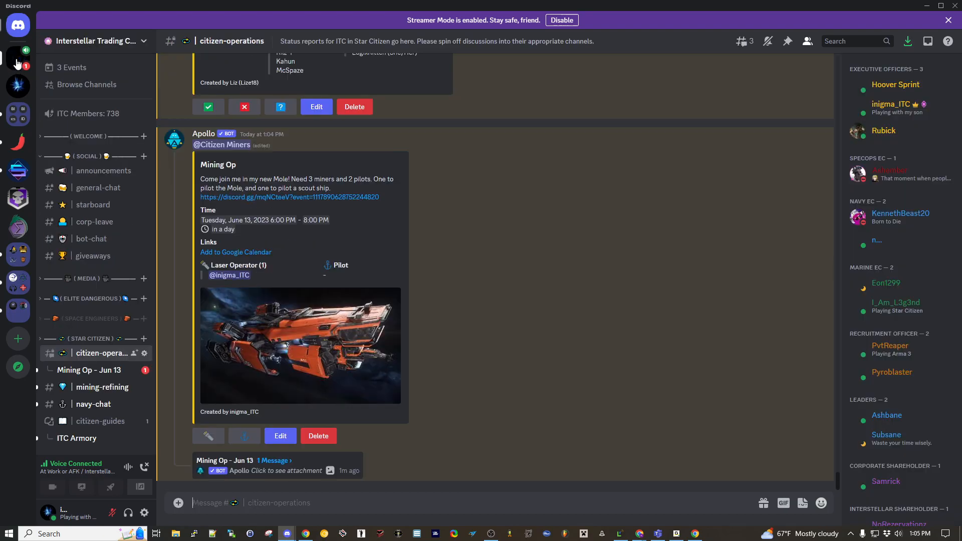
pyautogui.click(332, 200)
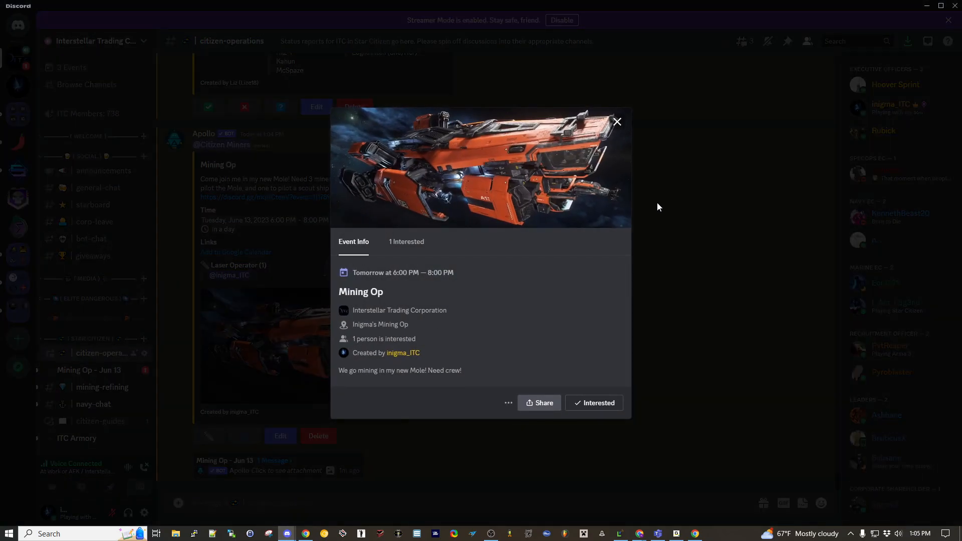
pyautogui.click(617, 122)
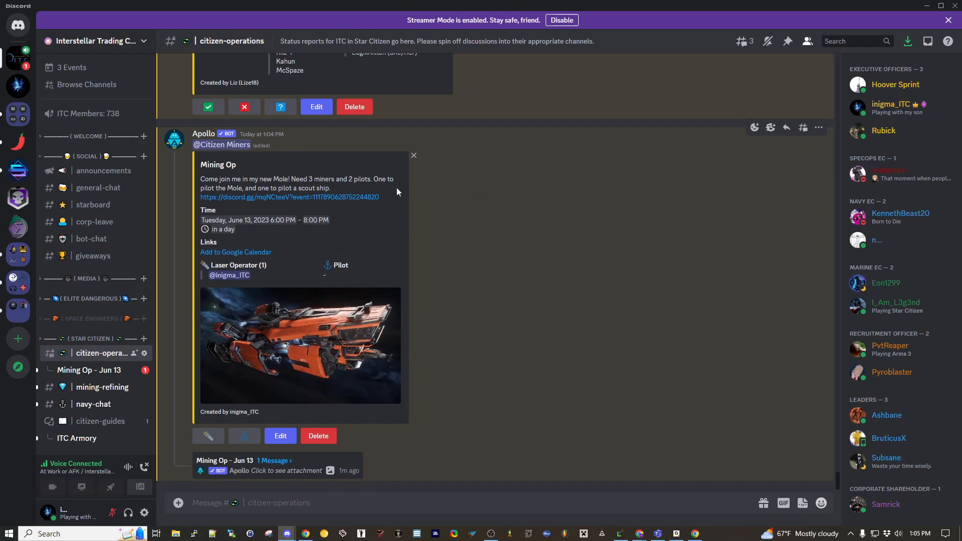
# - Copy the message link of Apollo's Mining Op post in #citizen-operations
pyautogui.rightClick(527, 180)
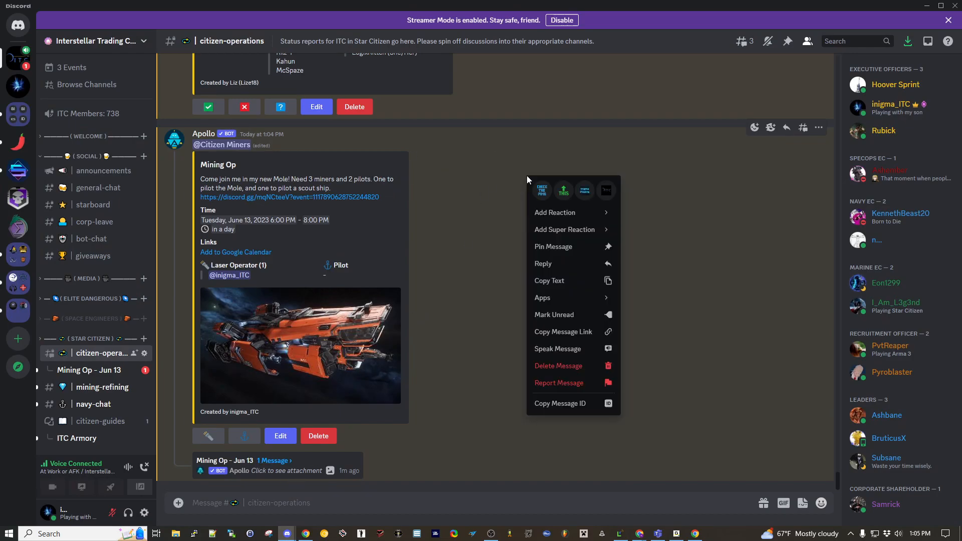
pyautogui.rightClick(500, 161)
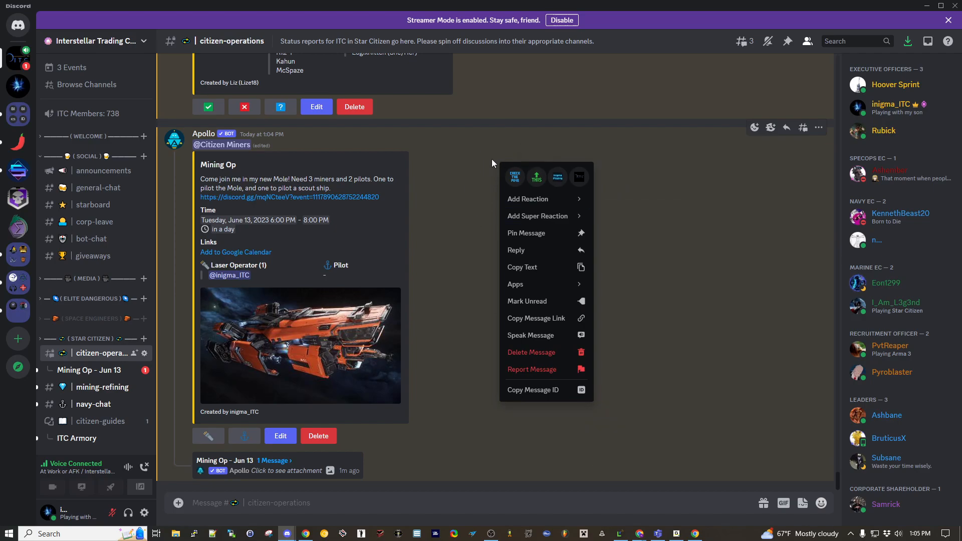
pyautogui.click(530, 314)
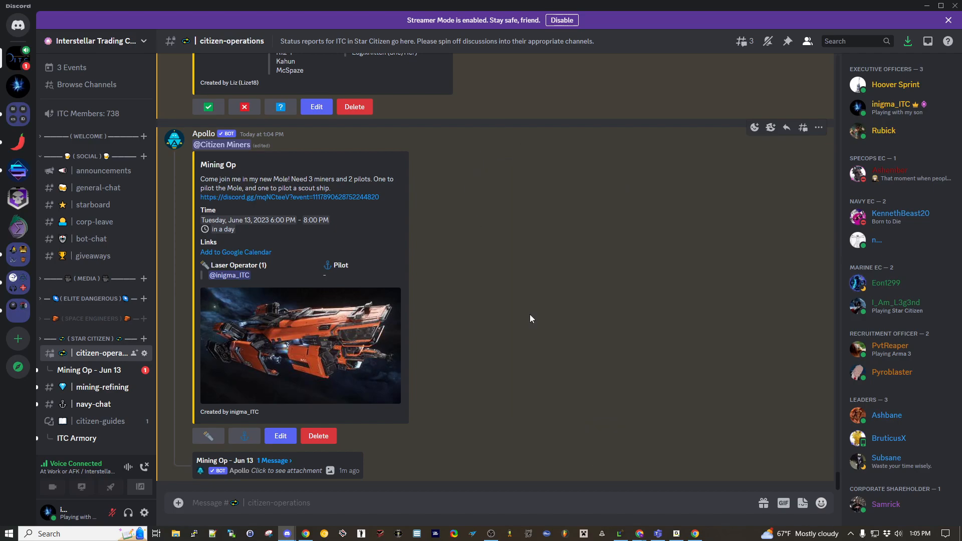
# - Edit the Mining Op server event linked in Apollo's post and paste the copied message link on a new line of its description
pyautogui.click(332, 199)
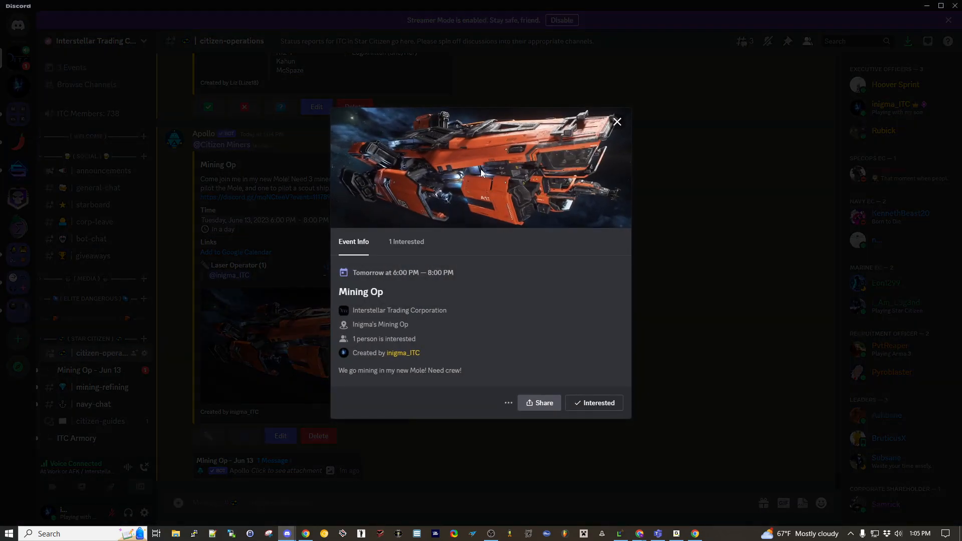
pyautogui.click(507, 403)
pyautogui.click(525, 434)
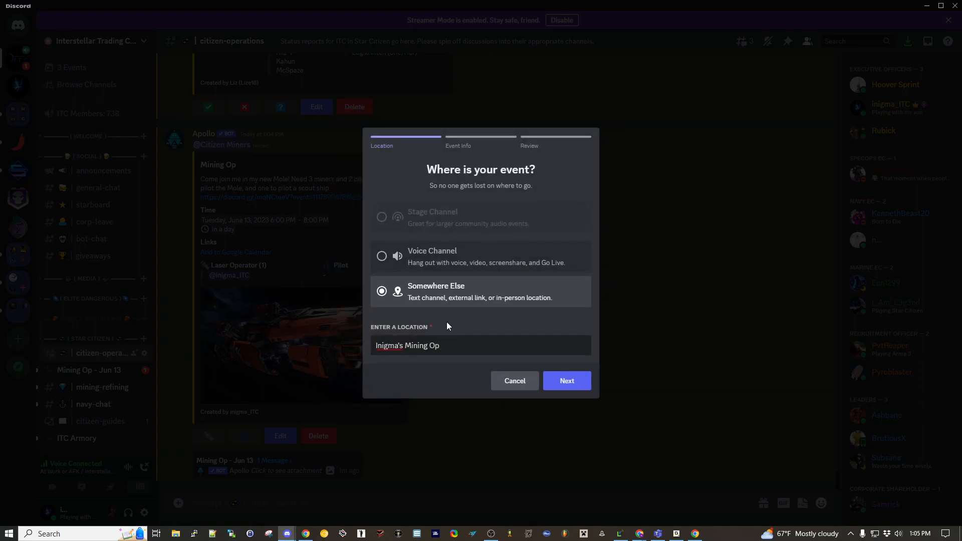
pyautogui.click(568, 382)
pyautogui.press('Return')
pyautogui.hotkey('ctrl', 'v')
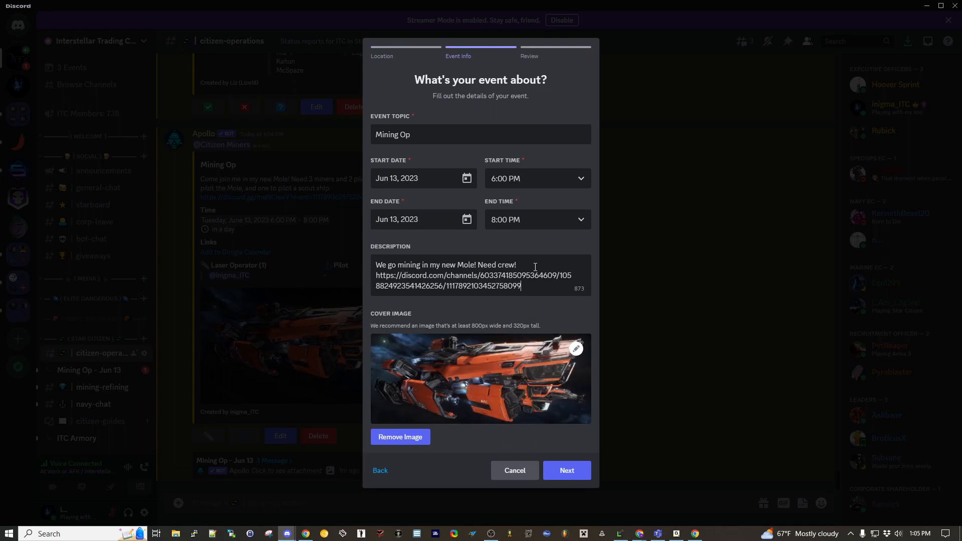
# - Add a "Details:" line above the link in the event description and save the event
pyautogui.click(536, 266)
pyautogui.press('Return')
pyautogui.write('Defailts')
pyautogui.press('BackSpace')
pyautogui.press('BackSpace')
pyautogui.press('BackSpace')
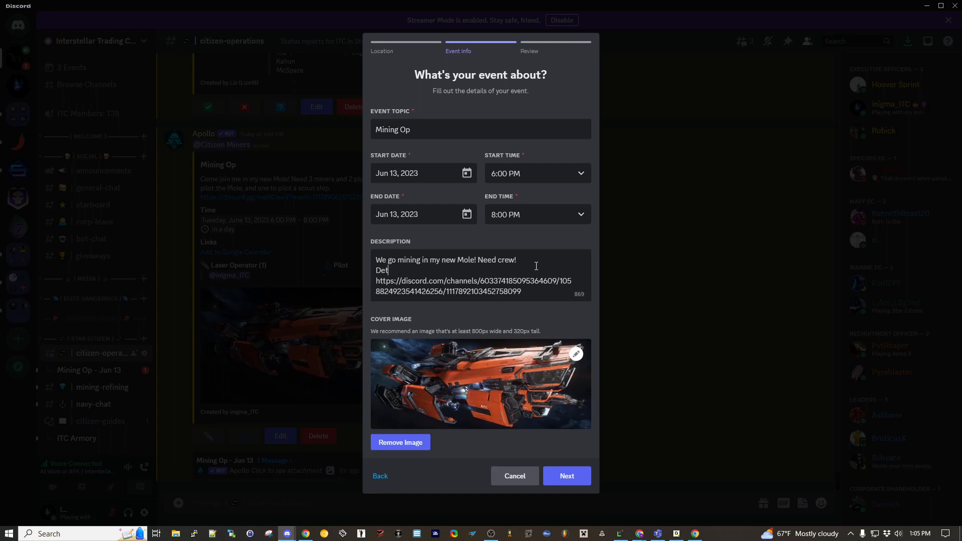
pyautogui.write('ils:')
pyautogui.click(572, 476)
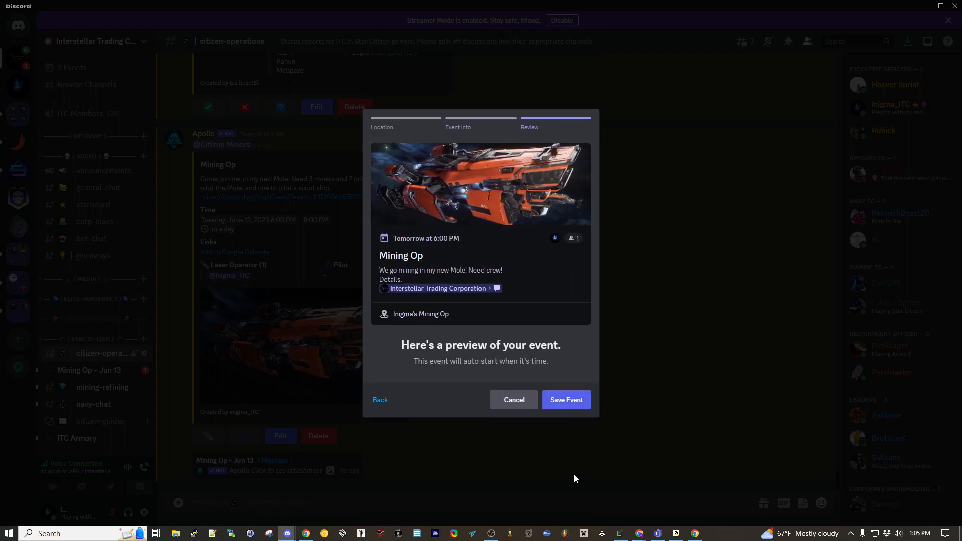
pyautogui.click(559, 401)
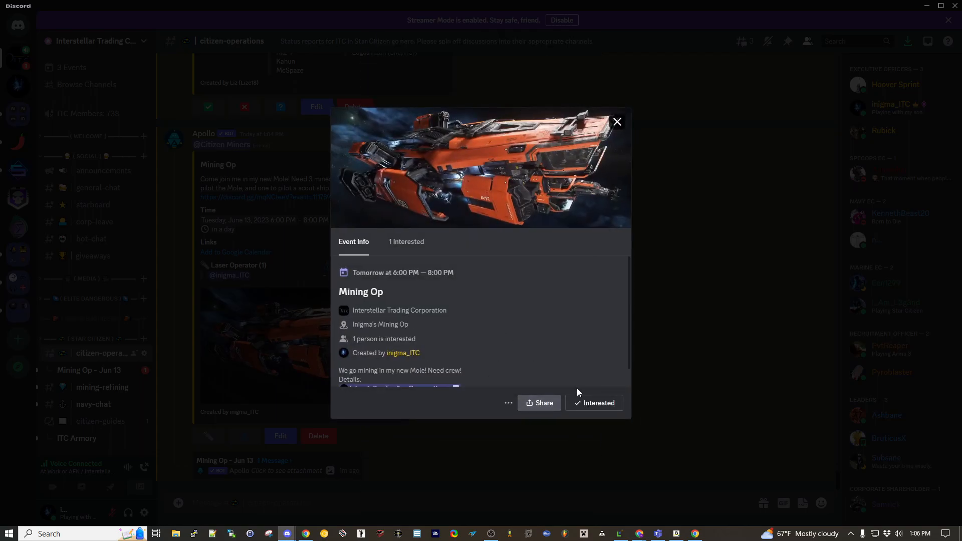
# - Close the event details and check the Mining Op entry in the server's event list
pyautogui.click(616, 122)
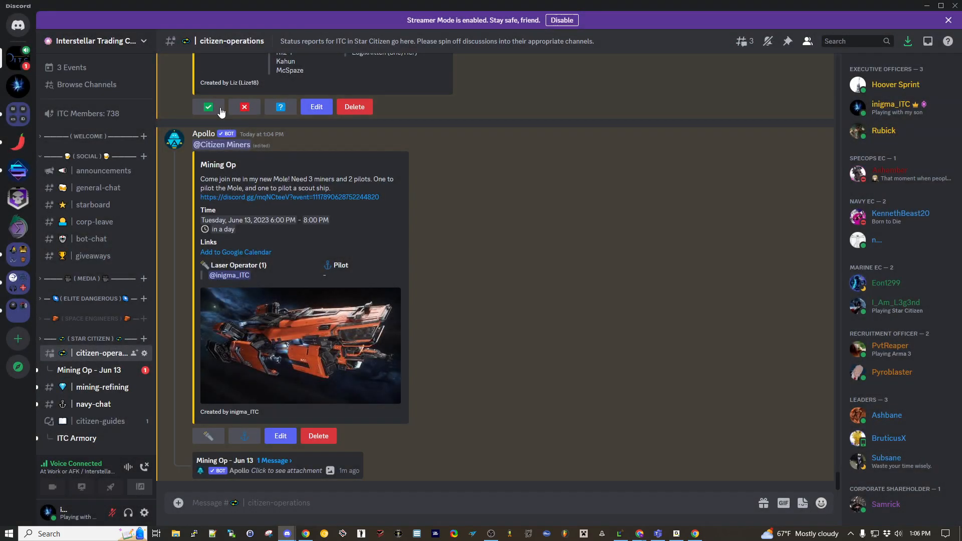
pyautogui.click(66, 68)
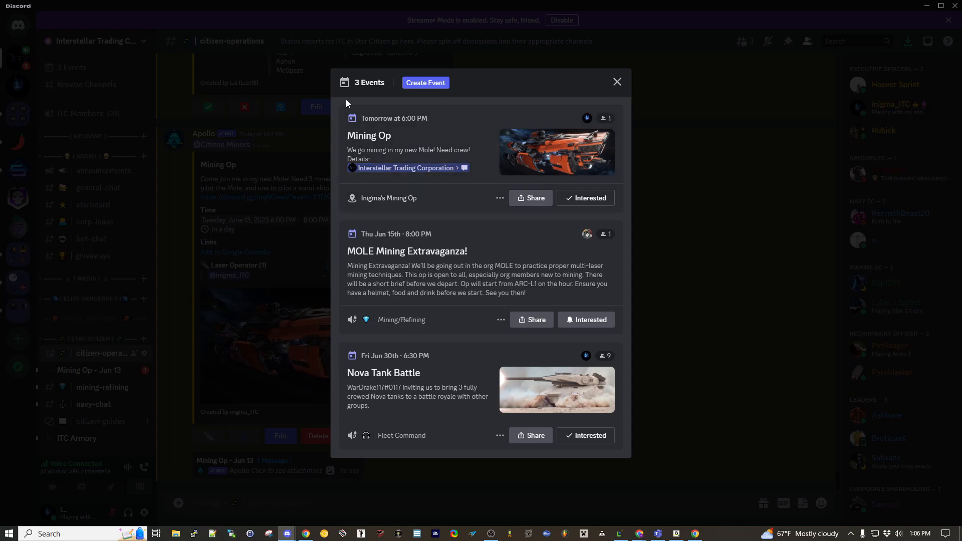
pyautogui.click(618, 83)
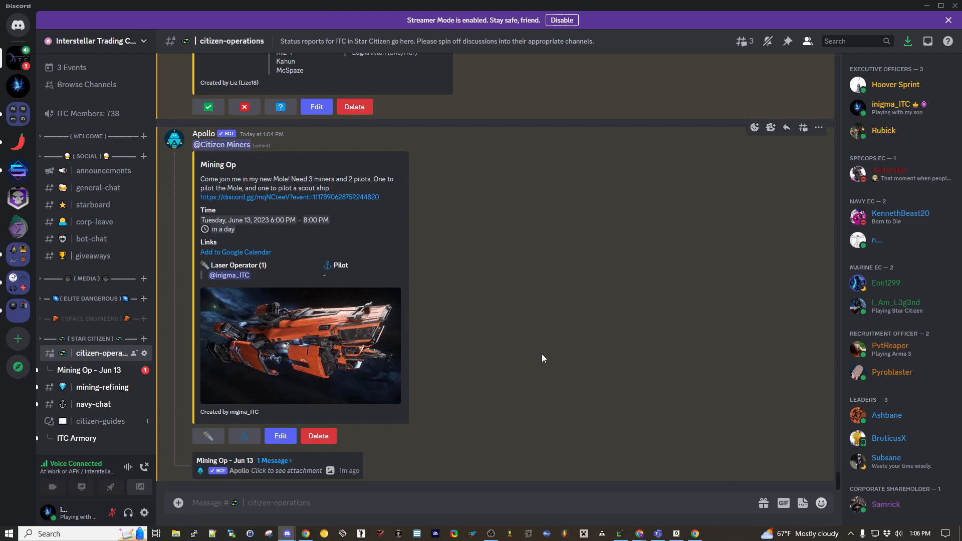
# - Create a temporary voice channel with Add a Voice Channel under More Comms and open the new channel's chat
pyautogui.scroll(-3, 113, 337)
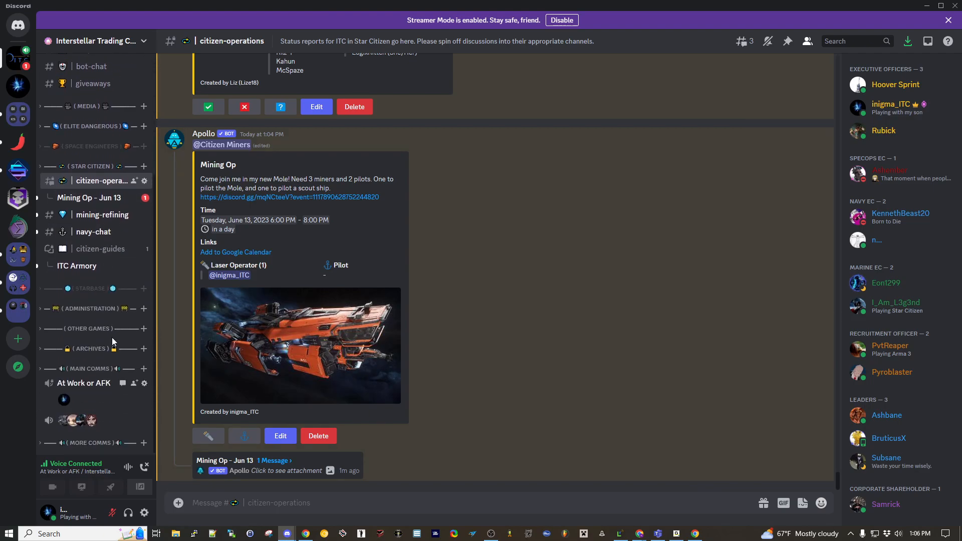
pyautogui.click(89, 443)
pyautogui.scroll(-1, 96, 426)
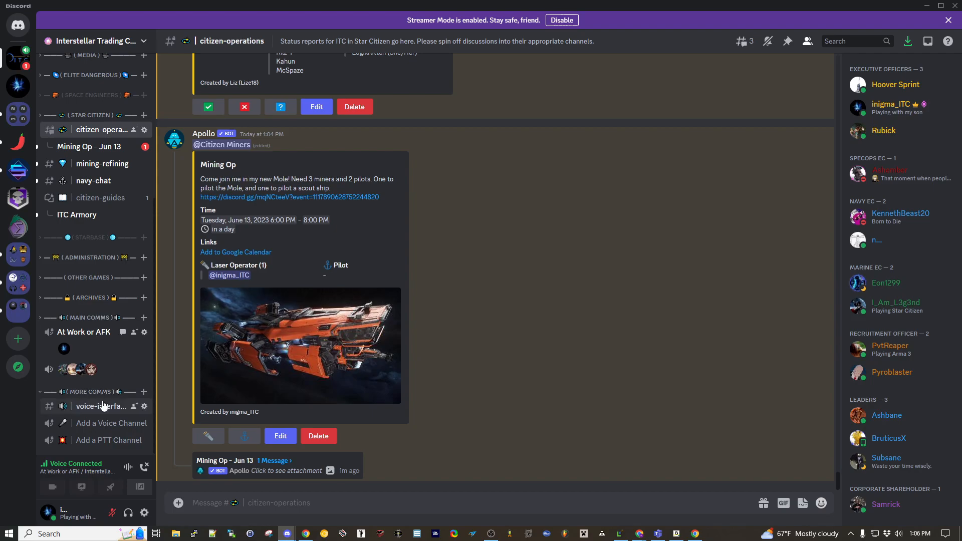
pyautogui.click(91, 424)
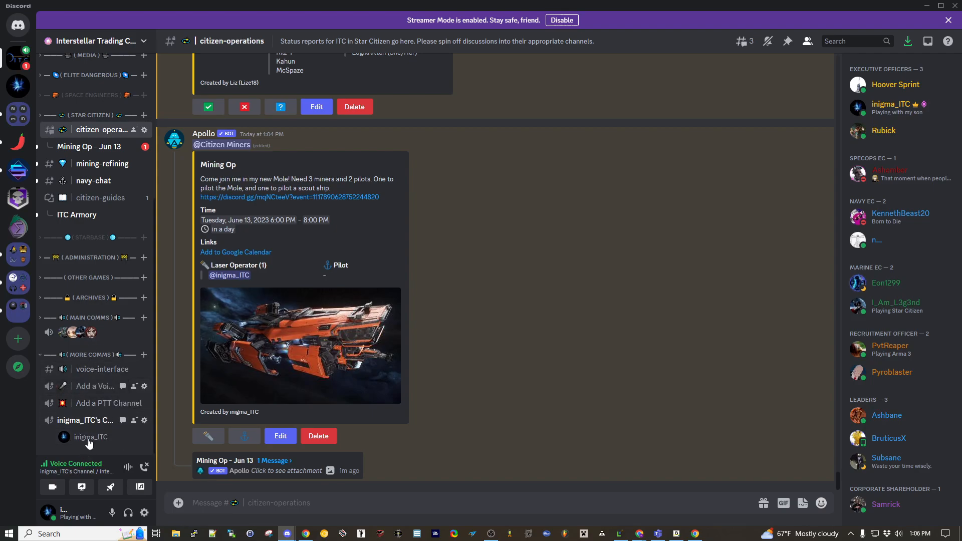
pyautogui.click(123, 424)
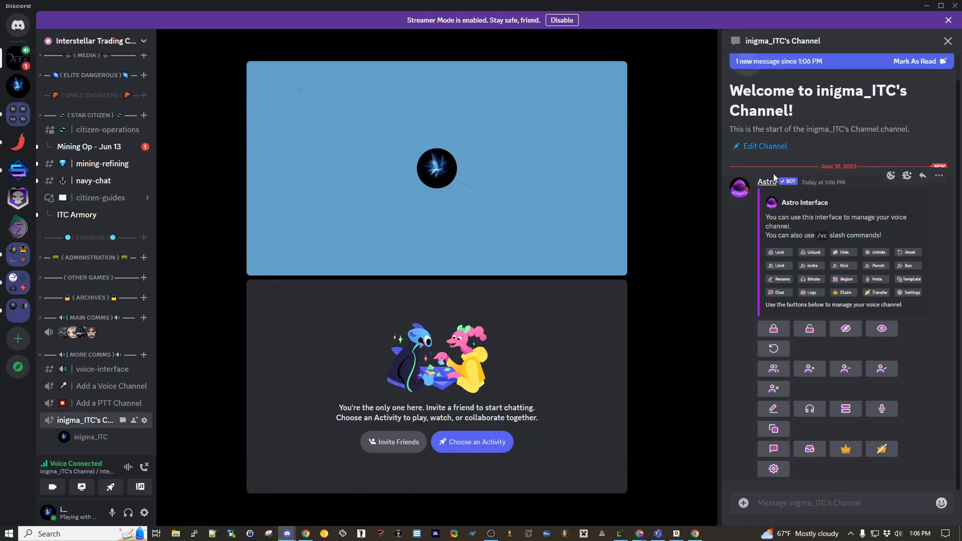
# - Rename the new voice channel through Astro to match the event's location, the host's handle followed by "'s Mining Op"
pyautogui.click(775, 410)
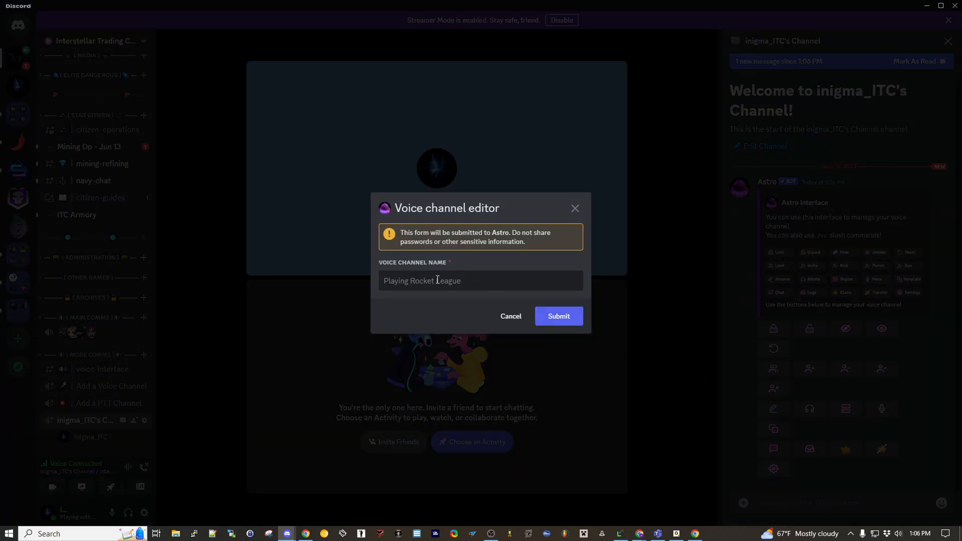
pyautogui.click(430, 284)
pyautogui.write("Inigma's Mining Op")
pyautogui.click(558, 317)
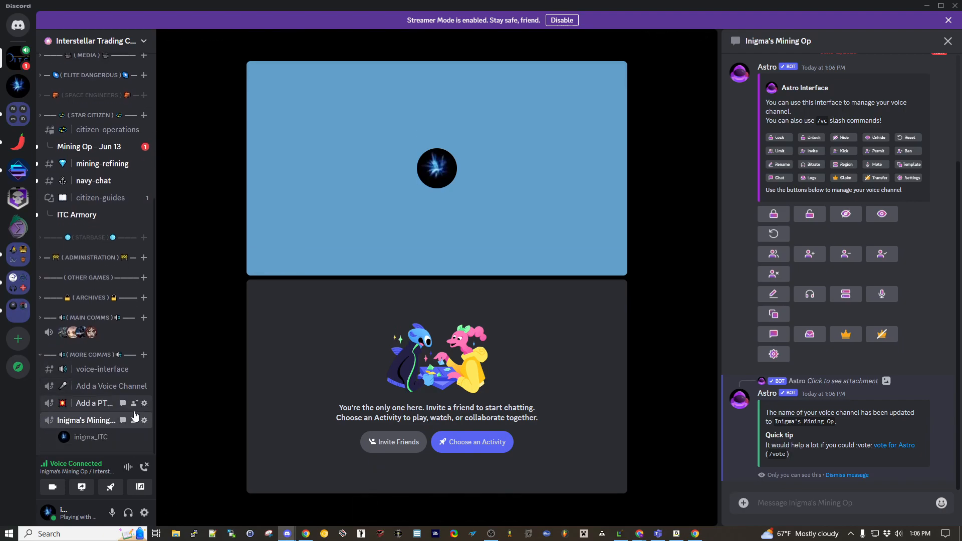
# - Start the Mining Op event from the server's event list and close the list
pyautogui.scroll(5, 100, 390)
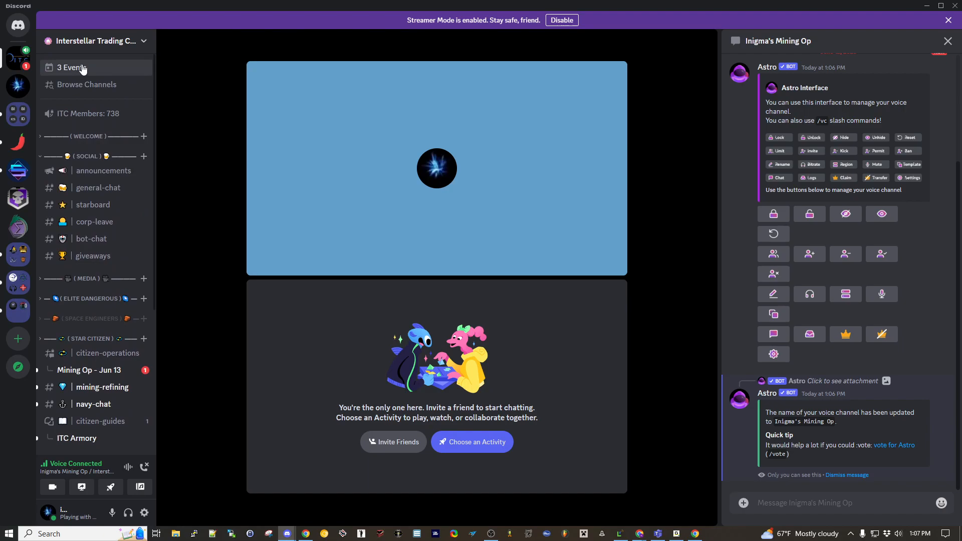
pyautogui.click(75, 68)
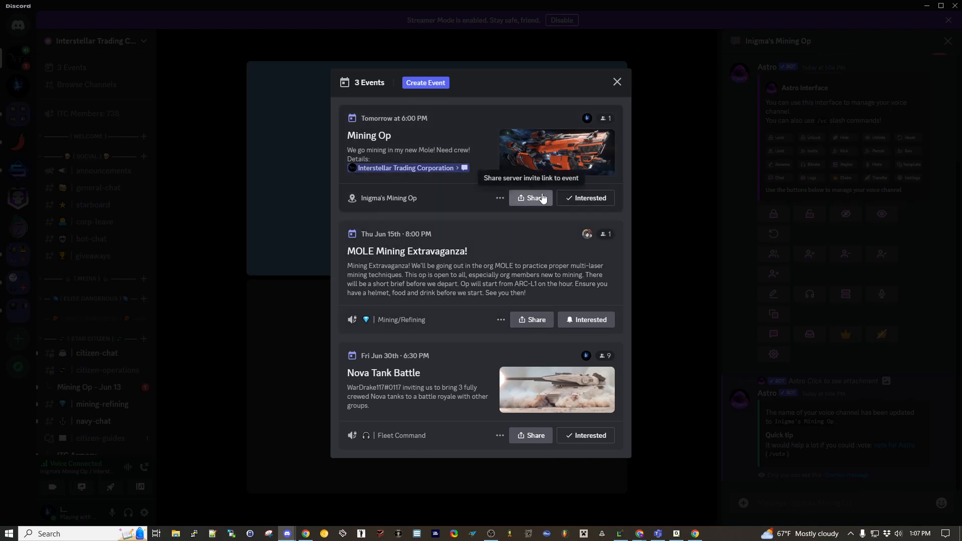
pyautogui.click(501, 199)
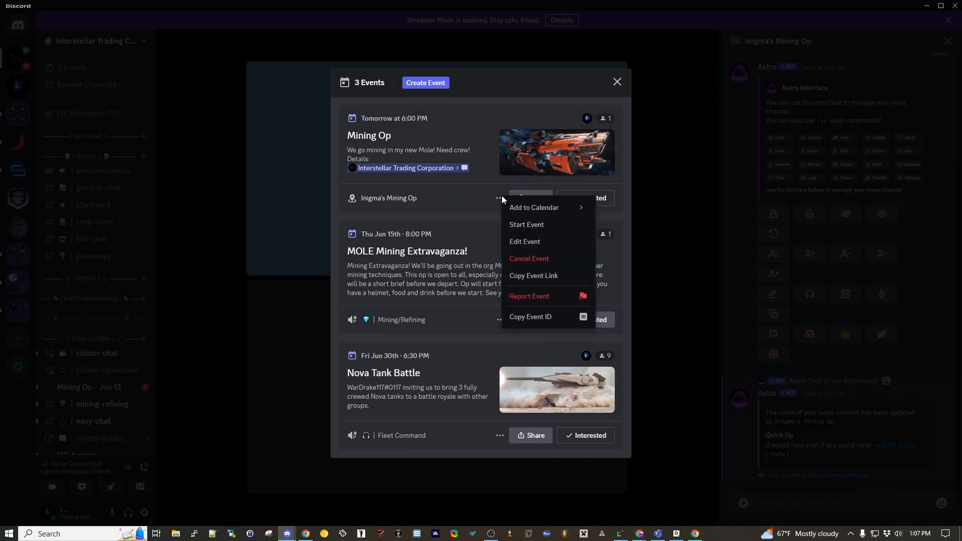
pyautogui.click(514, 225)
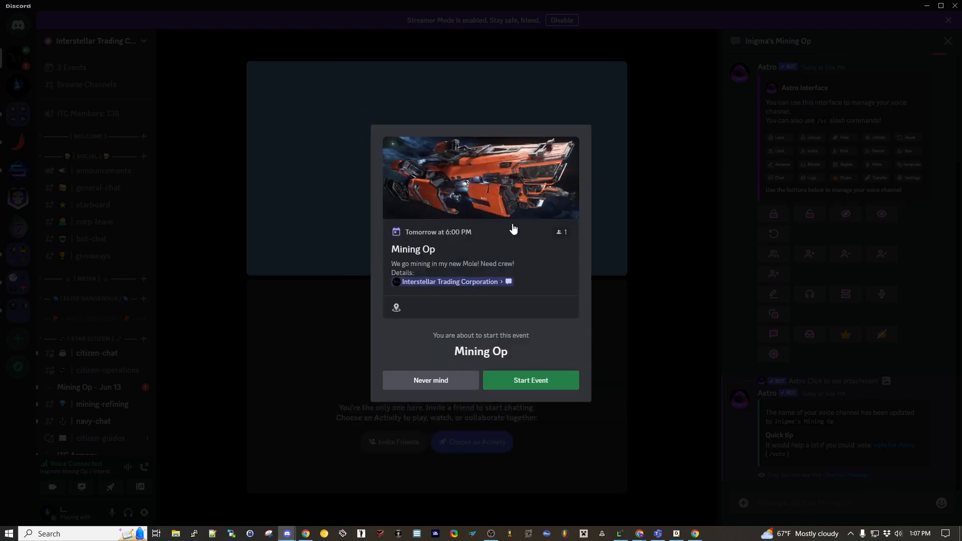
pyautogui.click(549, 382)
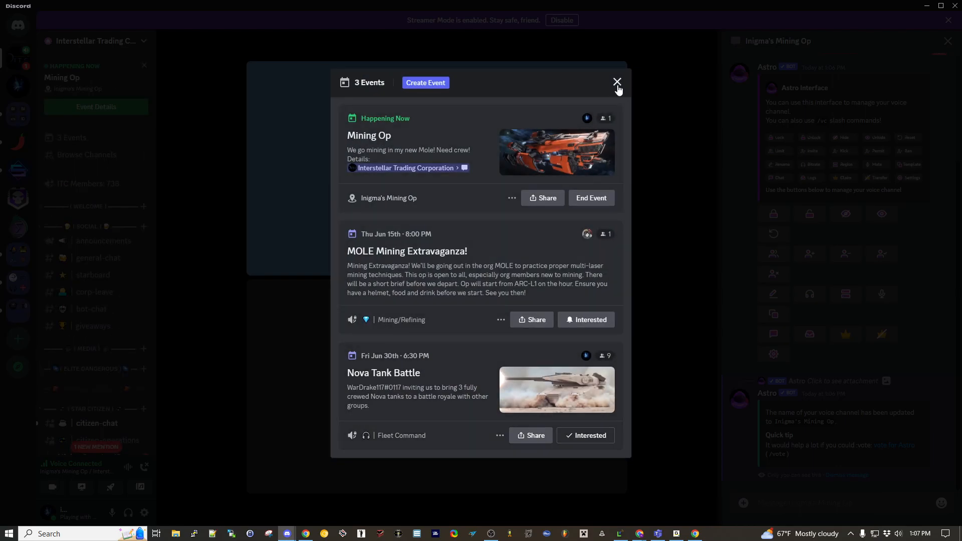
pyautogui.click(617, 83)
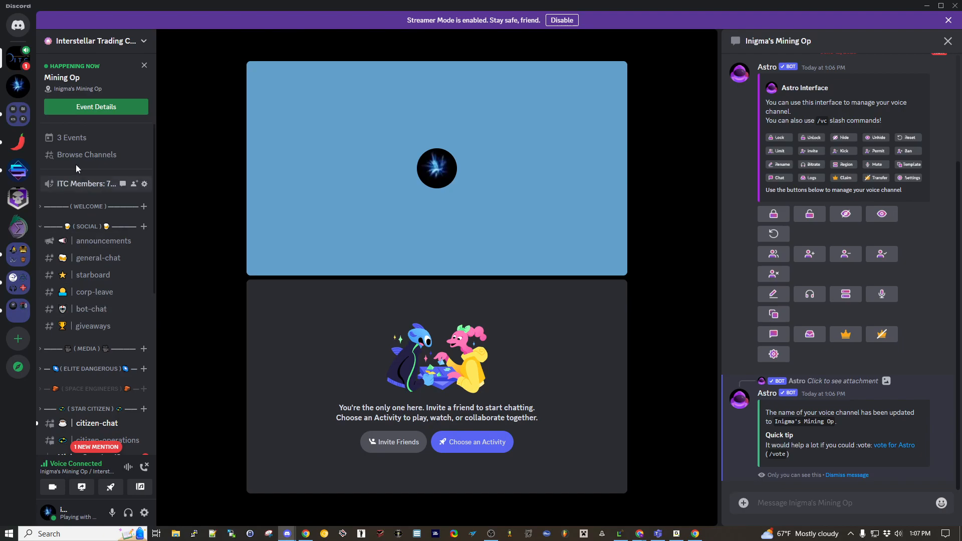
# - Check the Mining Op voice channel, follow the message link in the running event's details, and review Apollo's post in #citizen-operations
pyautogui.scroll(-6, 92, 225)
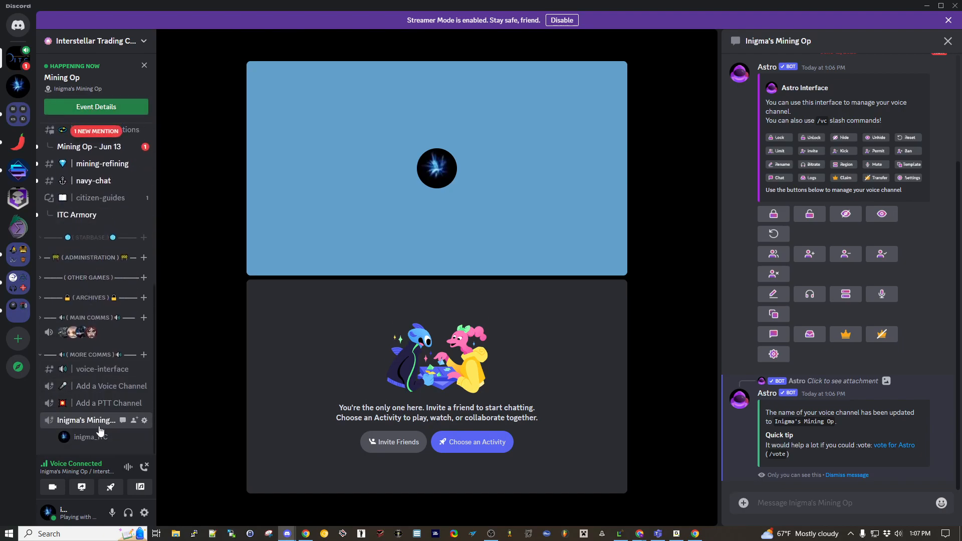
pyautogui.scroll(6, 98, 429)
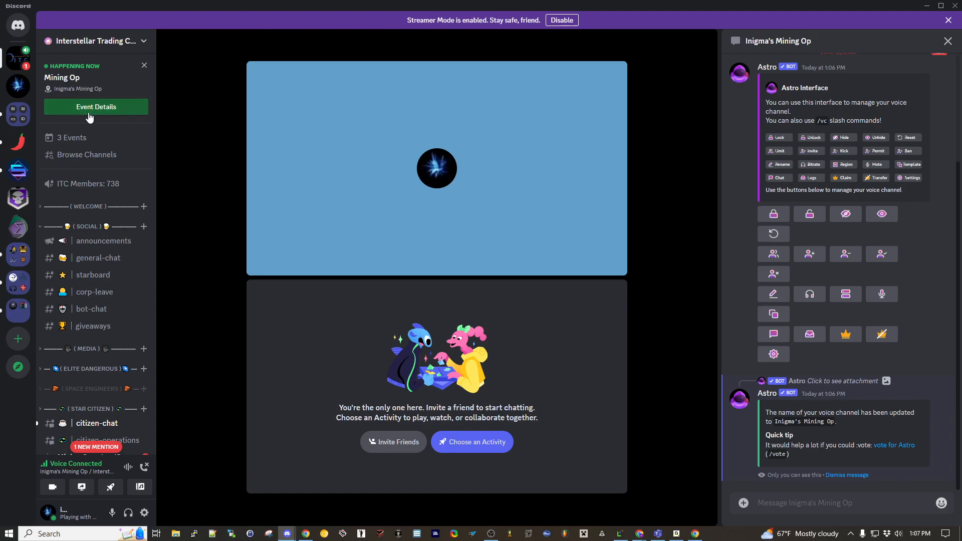
pyautogui.scroll(-5, 103, 248)
pyautogui.scroll(3, 95, 200)
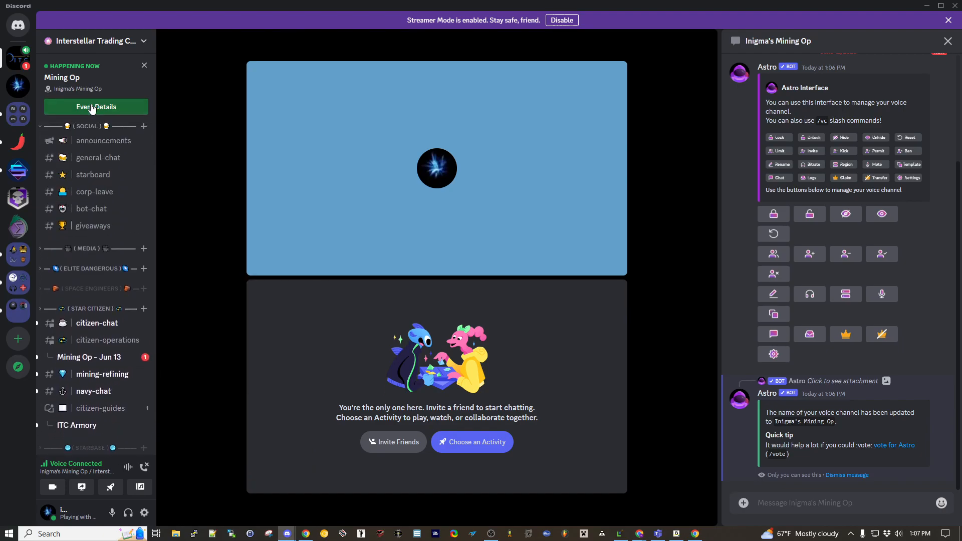
pyautogui.click(91, 106)
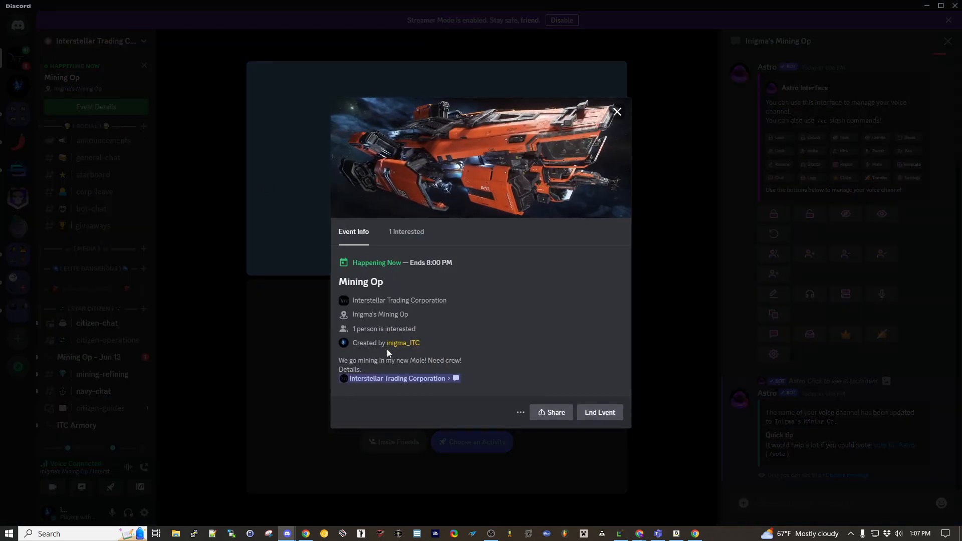
pyautogui.click(405, 380)
pyautogui.scroll(-5, 90, 387)
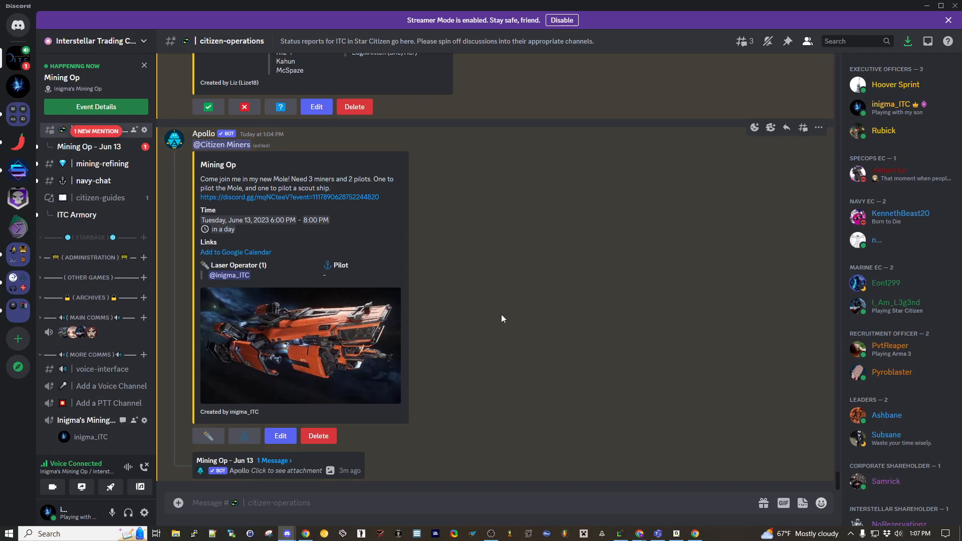
pyautogui.scroll(2, 499, 317)
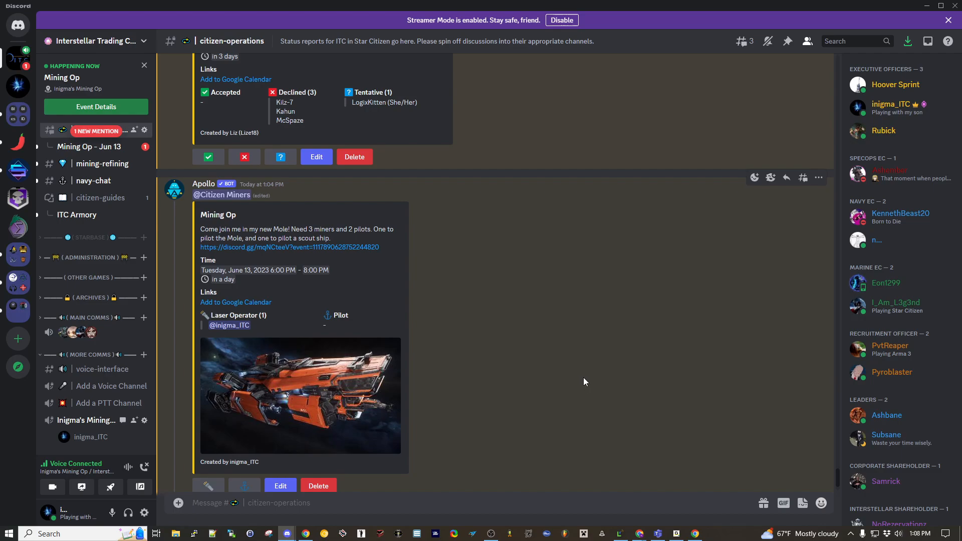
pyautogui.scroll(-1, 576, 383)
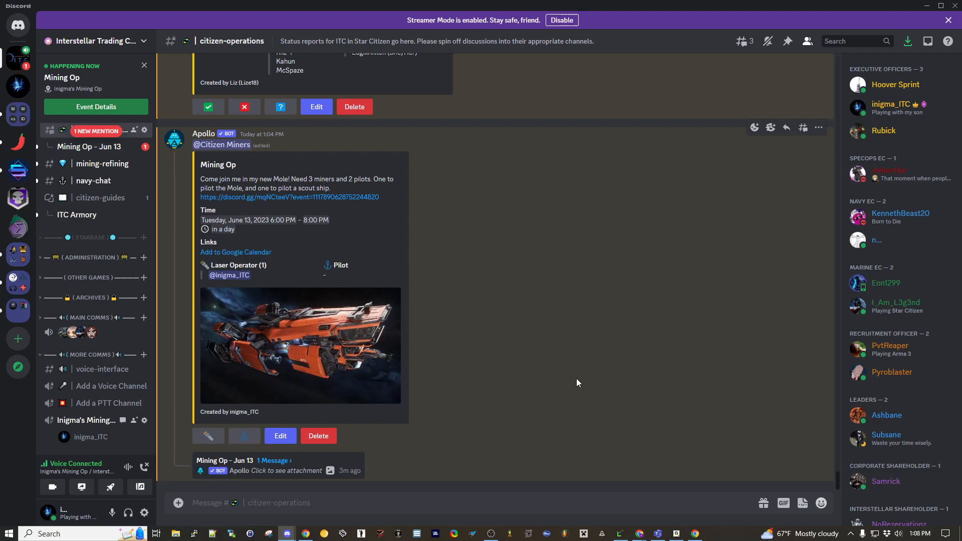